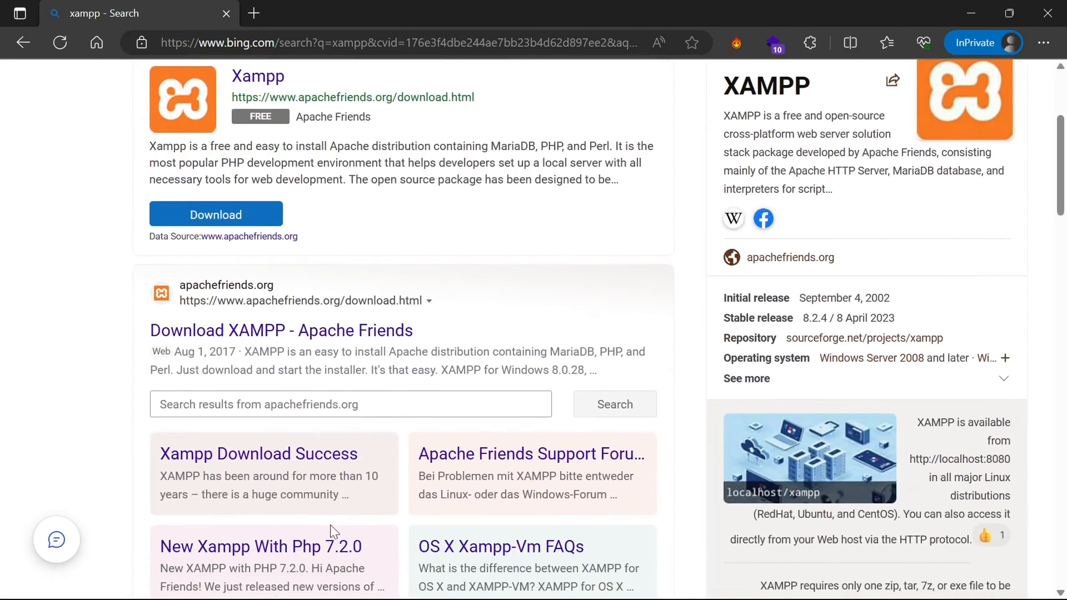
Open the Apache Friends XAMPP download page from the search results, close the search tab and review the installers for each operating system.
{"action": "left_click", "coordinate": [282, 332]}
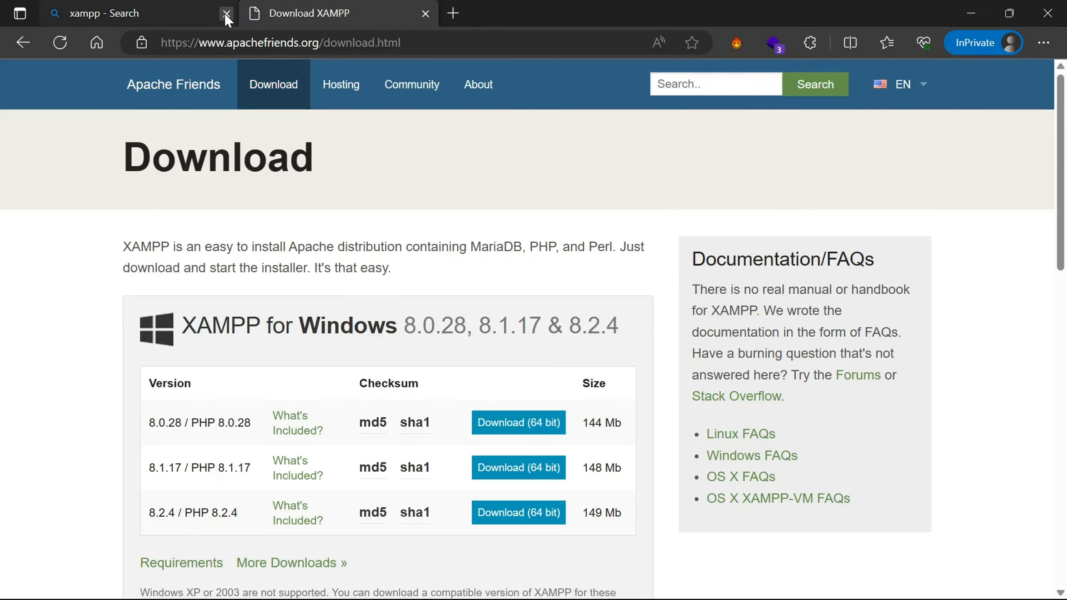
{"action": "left_click", "coordinate": [226, 13]}
{"action": "scroll", "coordinate": [595, 441], "scroll_direction": "down", "scroll_amount": 2}
{"action": "scroll", "coordinate": [594, 441], "scroll_direction": "down", "scroll_amount": 7}
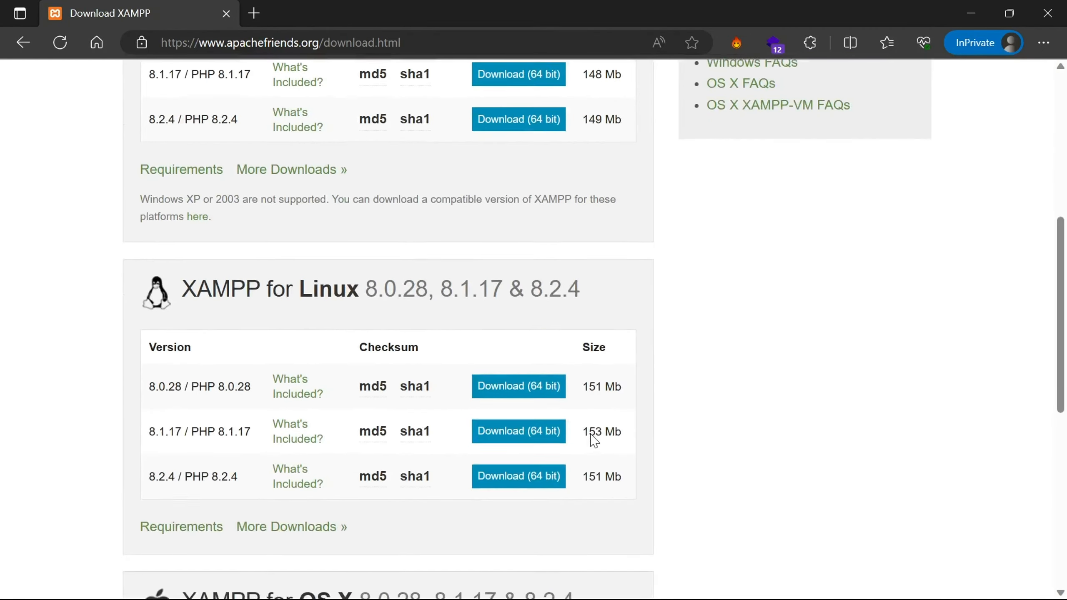
{"action": "scroll", "coordinate": [594, 441], "scroll_direction": "down", "scroll_amount": 6}
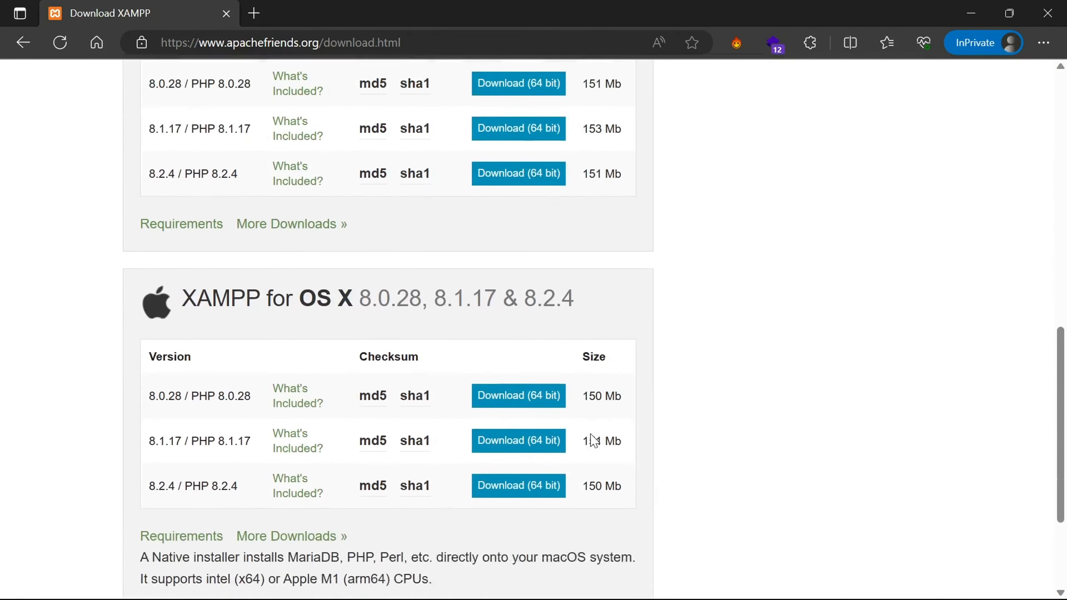
{"action": "scroll", "coordinate": [594, 441], "scroll_direction": "up", "scroll_amount": 13}
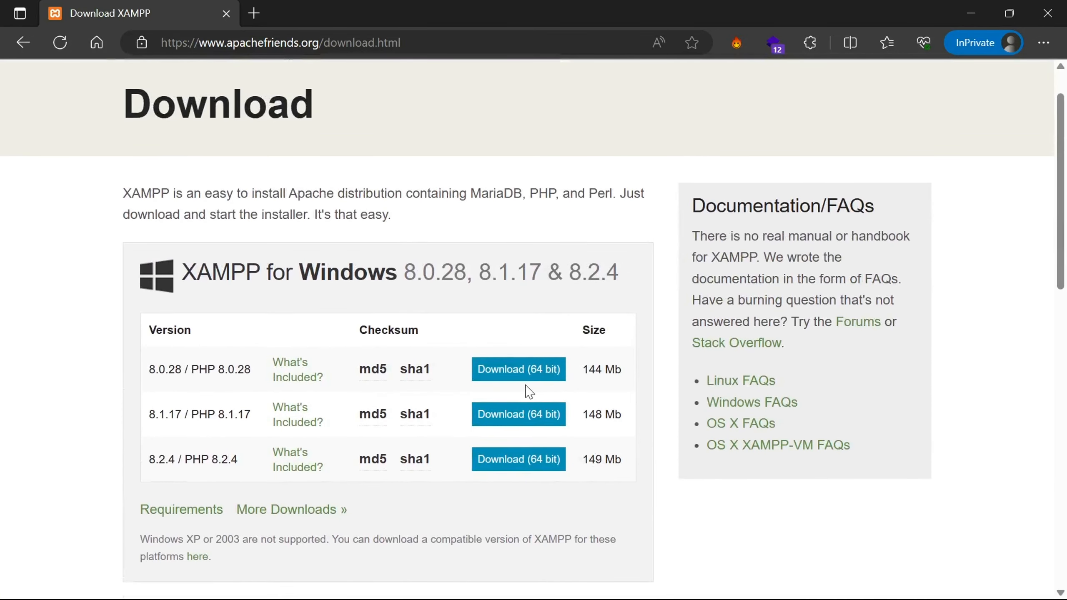
Download the 64-bit XAMPP 8.2.4 installer for Windows, using the manual download link.
{"action": "left_click", "coordinate": [509, 462]}
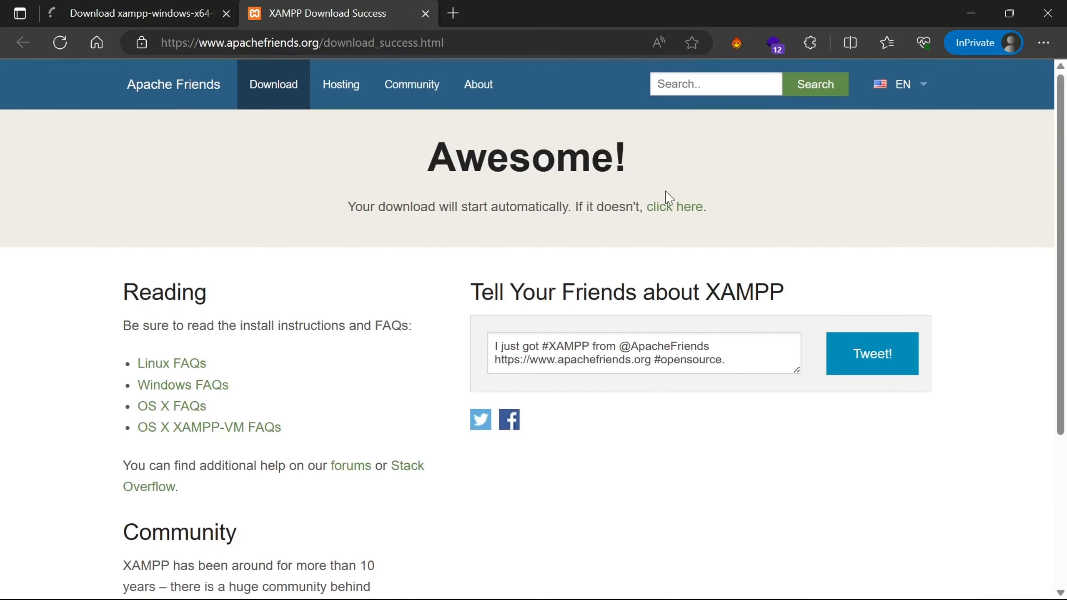
{"action": "left_click", "coordinate": [679, 207]}
{"action": "key", "text": "alt+Left"}
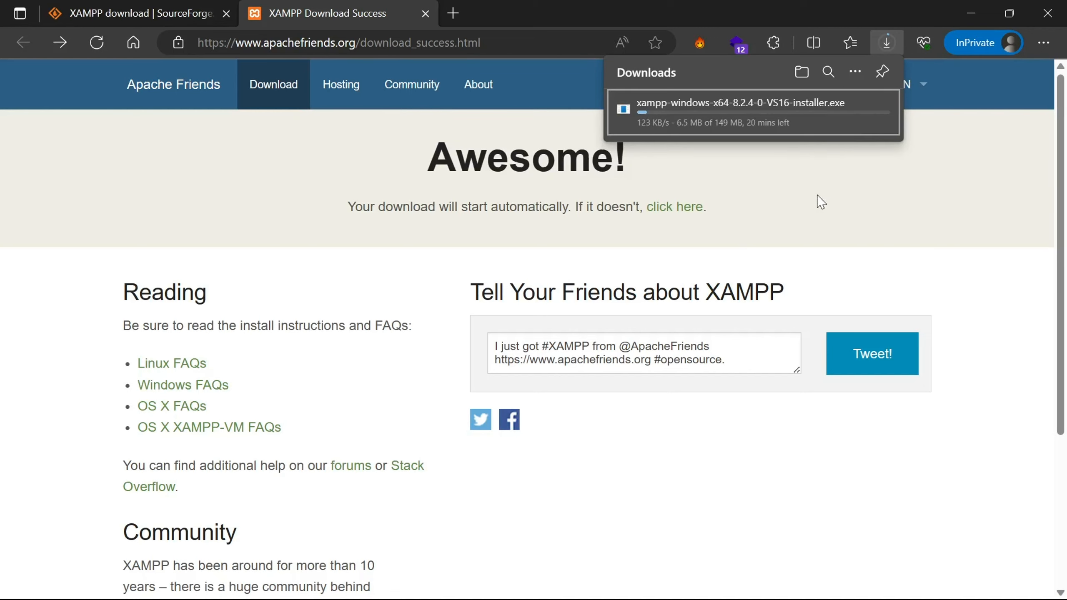
Search the web for "wordpress download" in a new browser tab.
{"action": "mouse_move", "coordinate": [760, 577]}
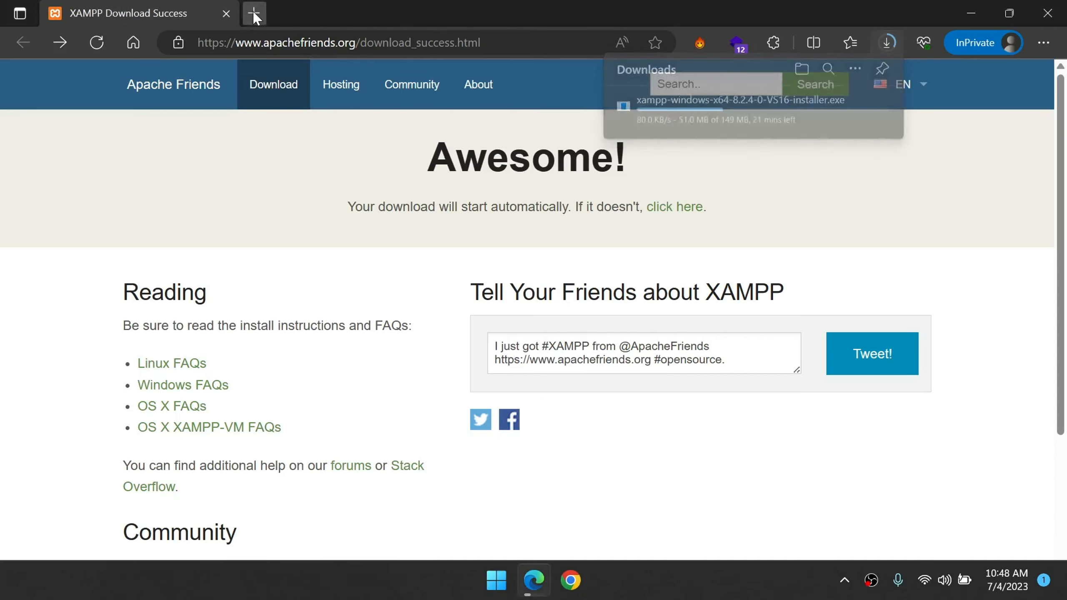
{"action": "left_click", "coordinate": [255, 13]}
{"action": "type", "text": "wordpress"}
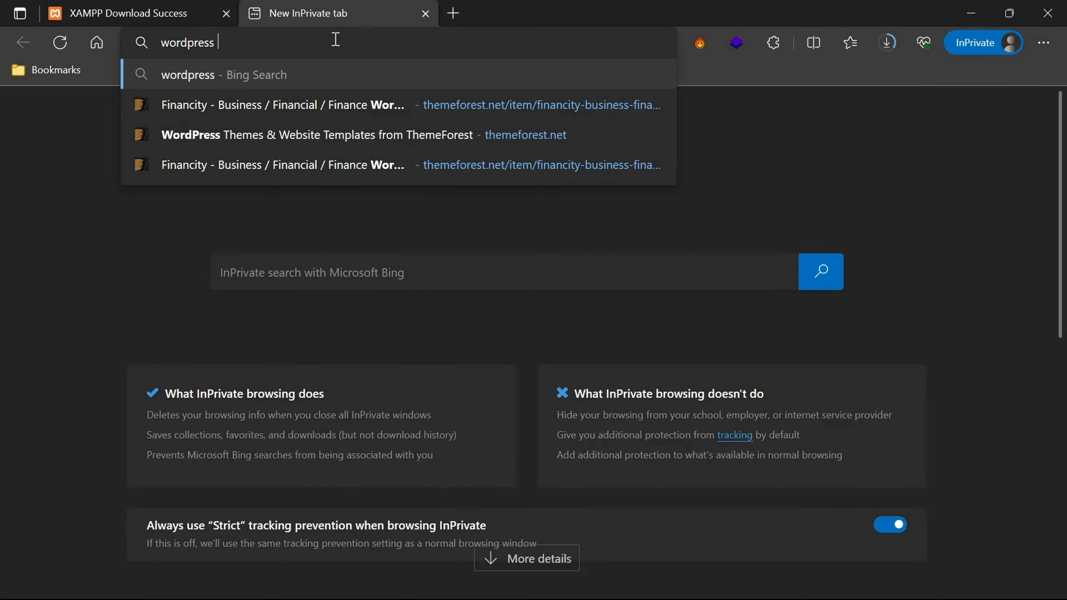
{"action": "type", "text": " download"}
{"action": "key", "text": "Return"}
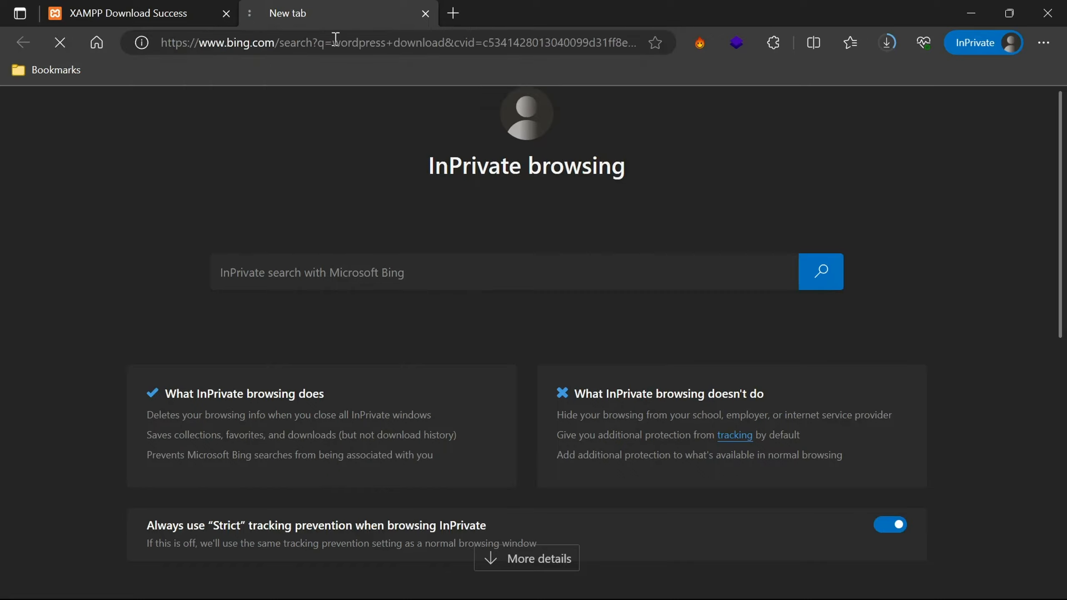
Open the WordPress.org download page from the results, close the search tab and download WordPress 6.2.2.
{"action": "left_click", "coordinate": [212, 343]}
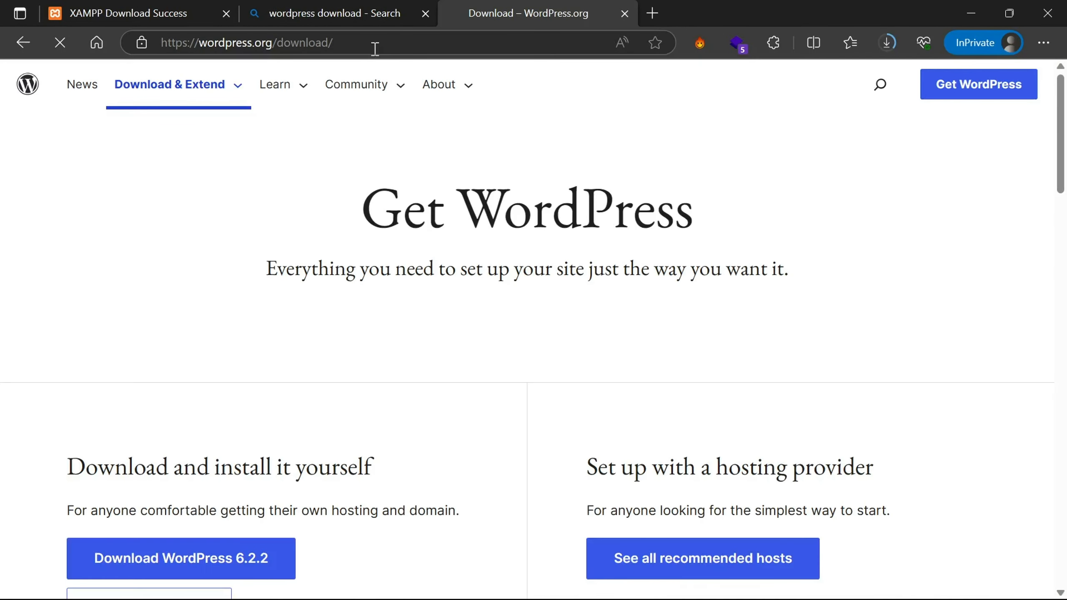
{"action": "left_click", "coordinate": [425, 13]}
{"action": "scroll", "coordinate": [664, 344], "scroll_direction": "down", "scroll_amount": 5}
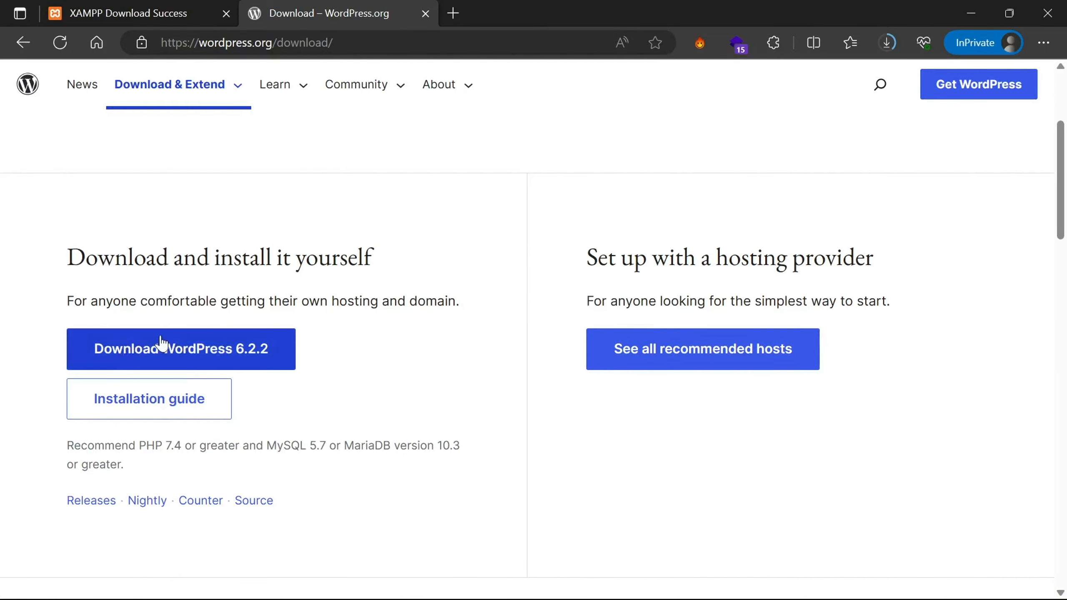
{"action": "left_click", "coordinate": [180, 345]}
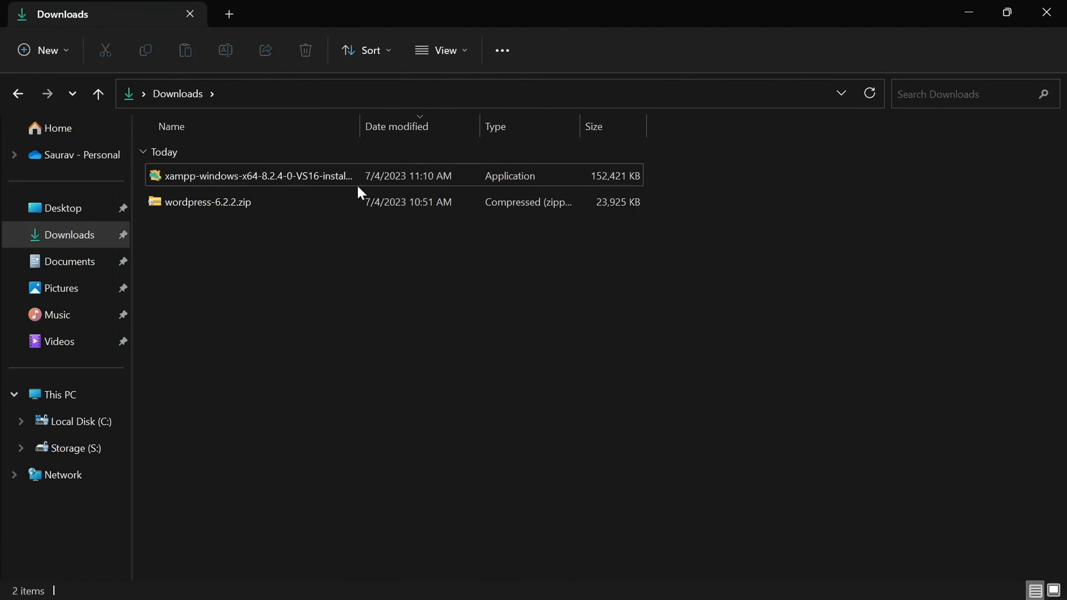
Run the downloaded XAMPP installer, install to C:\Installations\xampp, and finish with the Control Panel set to start.
{"action": "double_click", "coordinate": [366, 176]}
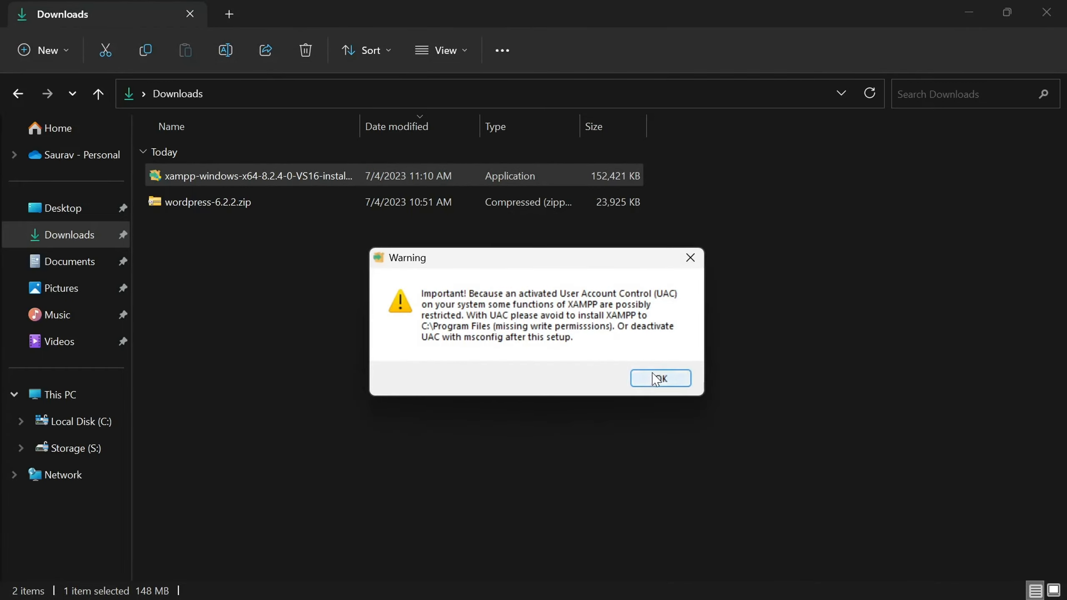
{"action": "left_click", "coordinate": [656, 379]}
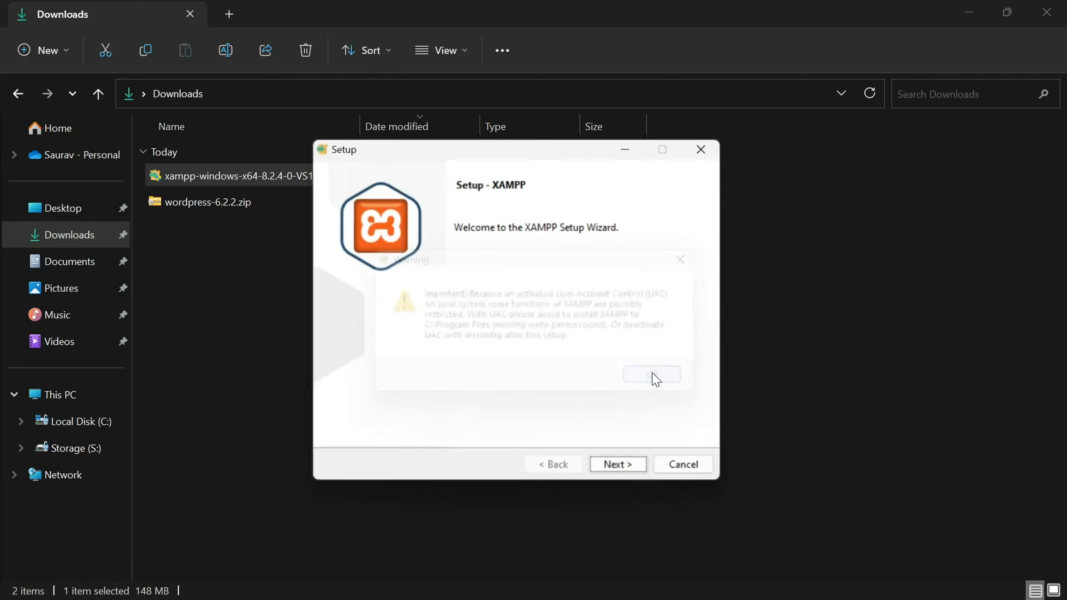
{"action": "left_click", "coordinate": [605, 469]}
{"action": "left_click", "coordinate": [631, 471]}
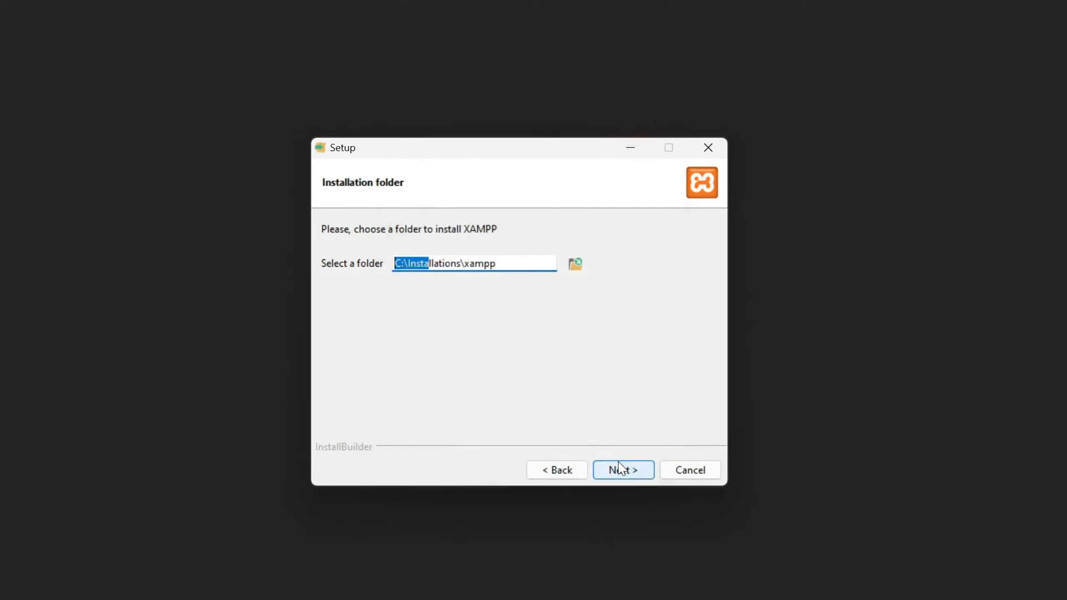
{"action": "left_click", "coordinate": [624, 470]}
{"action": "left_click", "coordinate": [618, 473]}
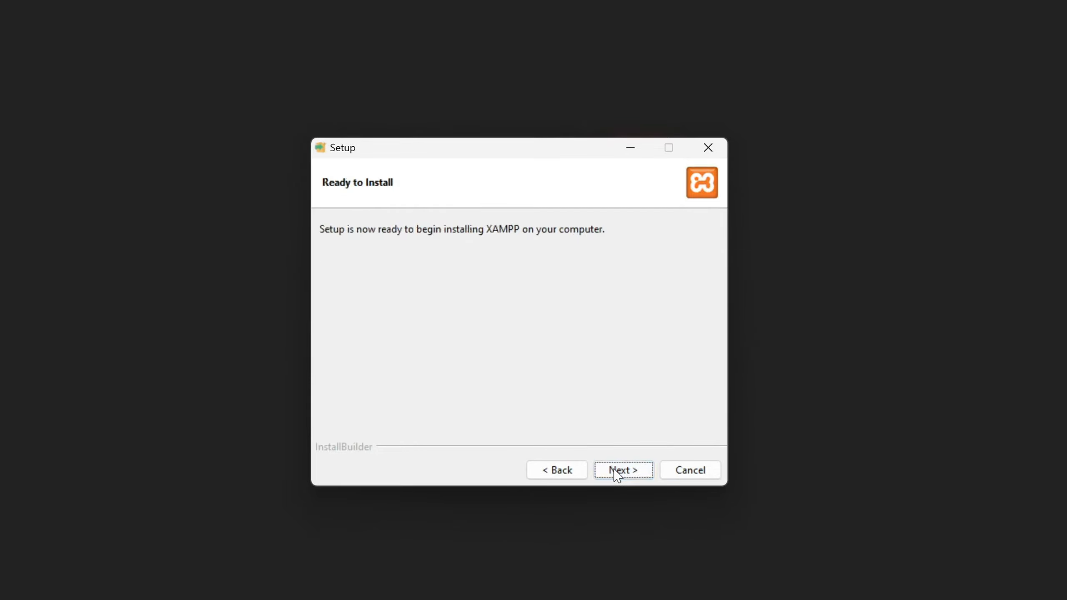
{"action": "left_click", "coordinate": [616, 471]}
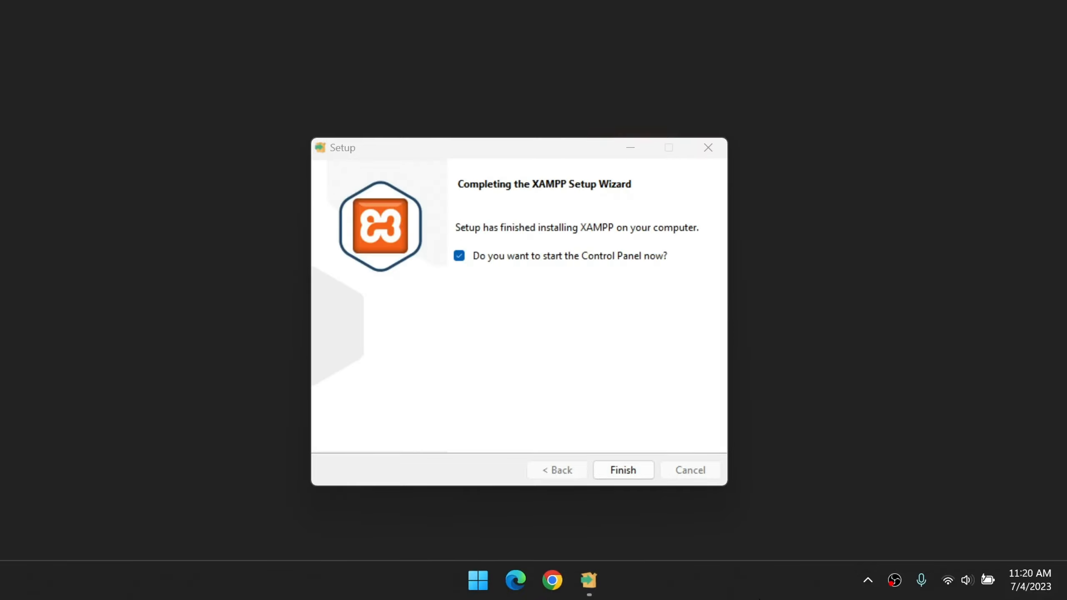
{"action": "left_click", "coordinate": [626, 475]}
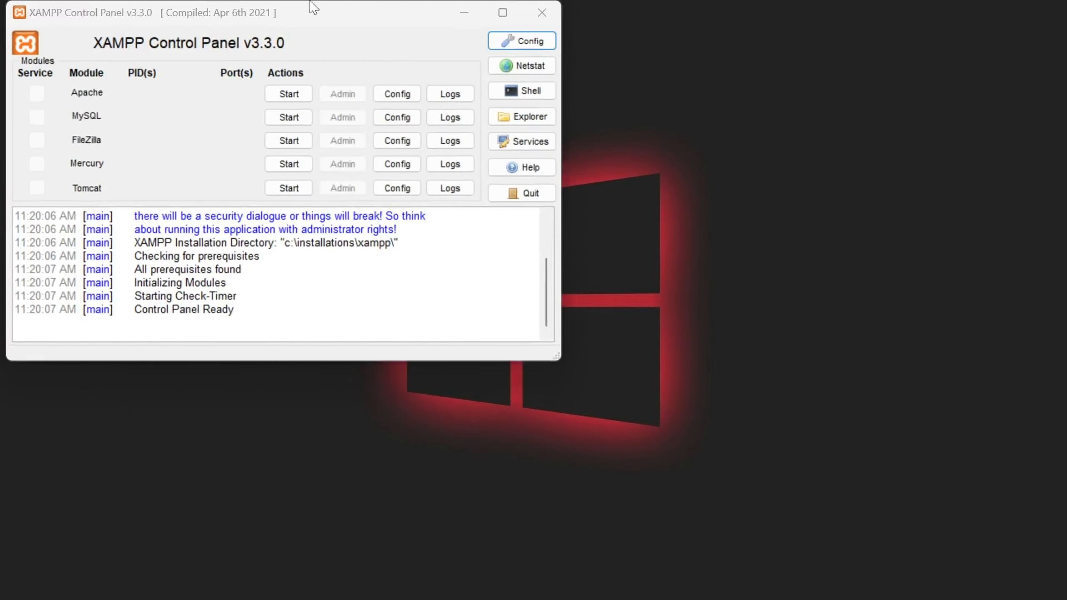
Start the Apache and MySQL modules in the XAMPP Control Panel and allow both through the firewall on public networks.
{"action": "left_click_drag", "start_coordinate": [309, 7], "coordinate": [525, 126]}
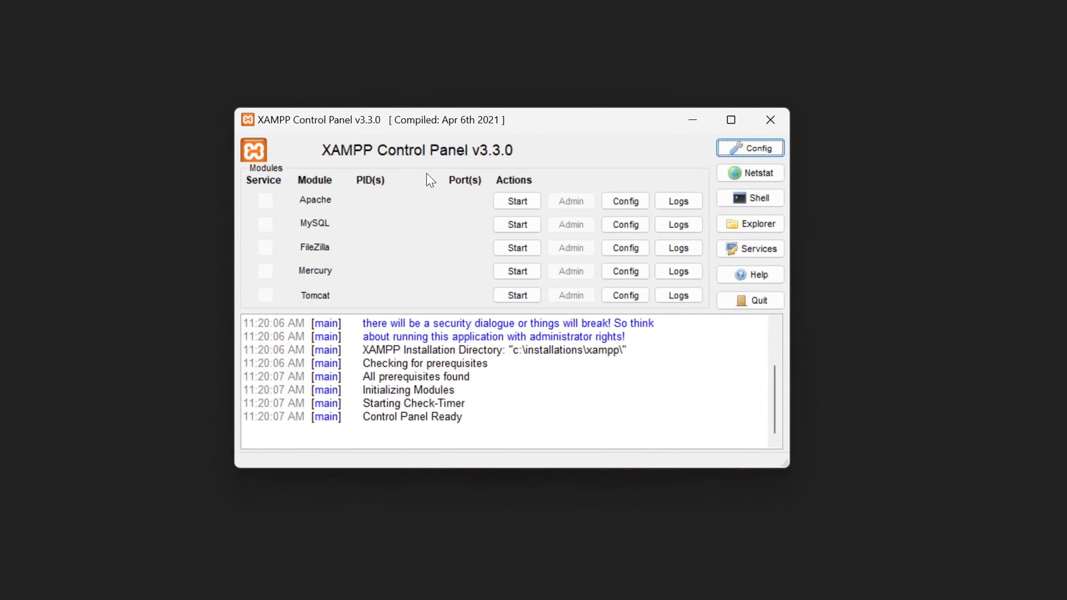
{"action": "left_click", "coordinate": [515, 201]}
{"action": "left_click", "coordinate": [517, 224]}
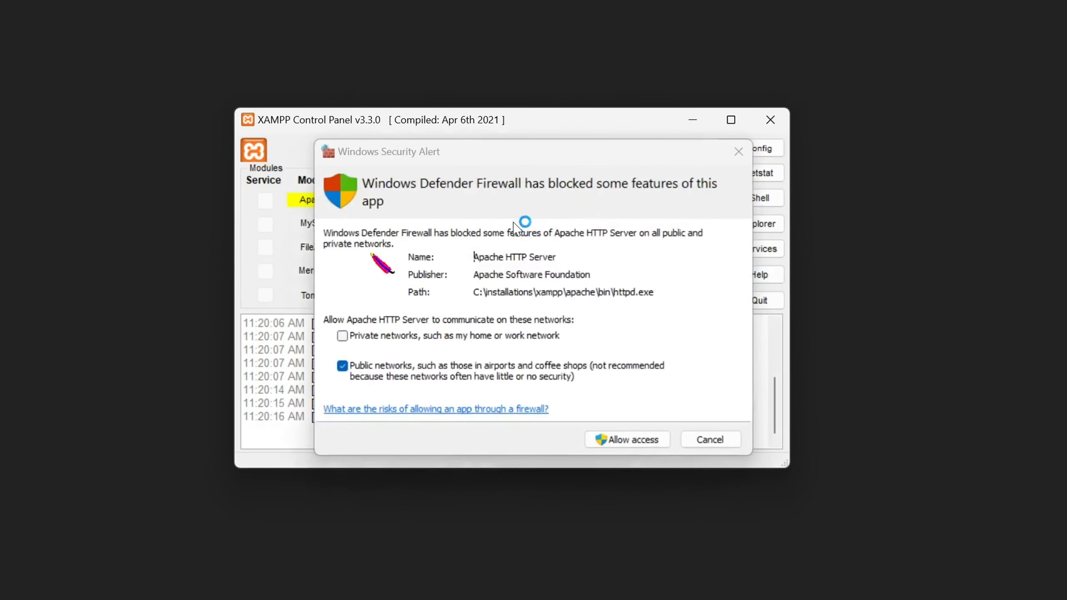
{"action": "left_click", "coordinate": [645, 439]}
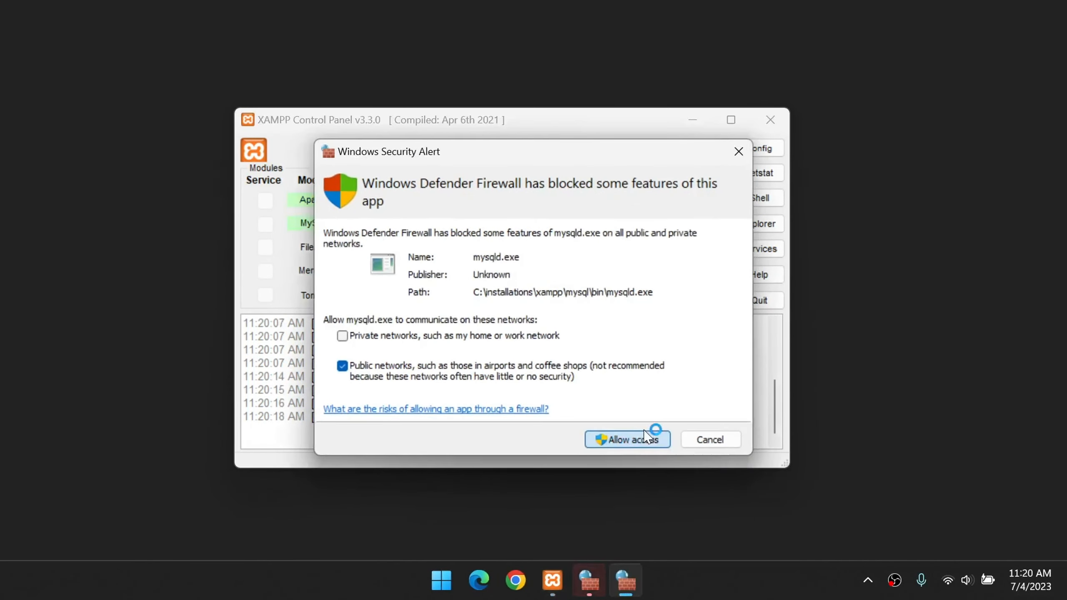
{"action": "left_click", "coordinate": [638, 439]}
{"action": "left_click", "coordinate": [628, 438]}
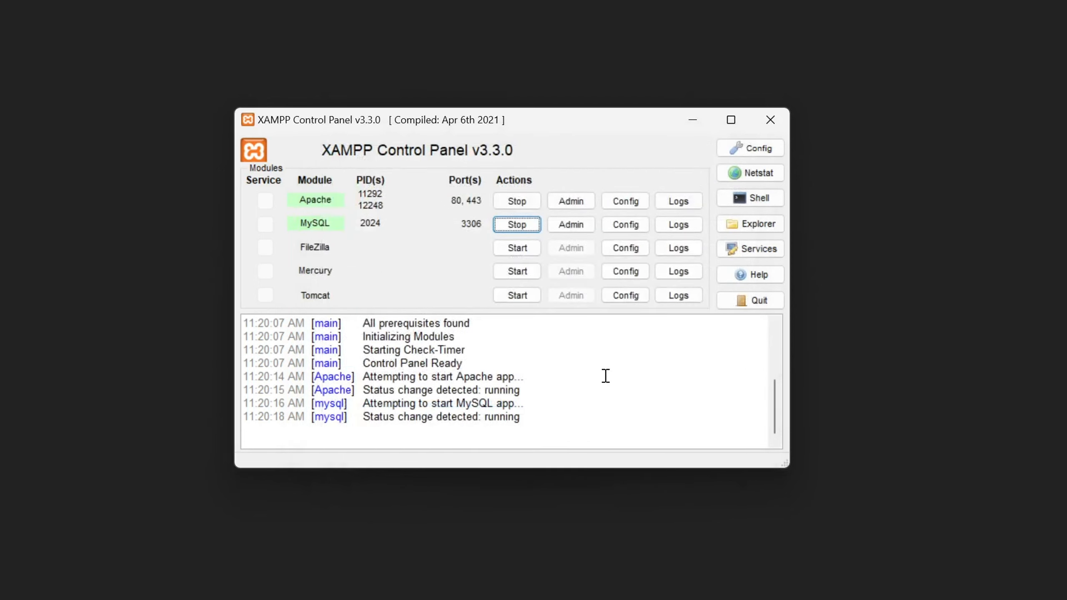
Open the Apache module's admin page in the browser and look over the XAMPP welcome dashboard.
{"action": "left_click", "coordinate": [571, 201]}
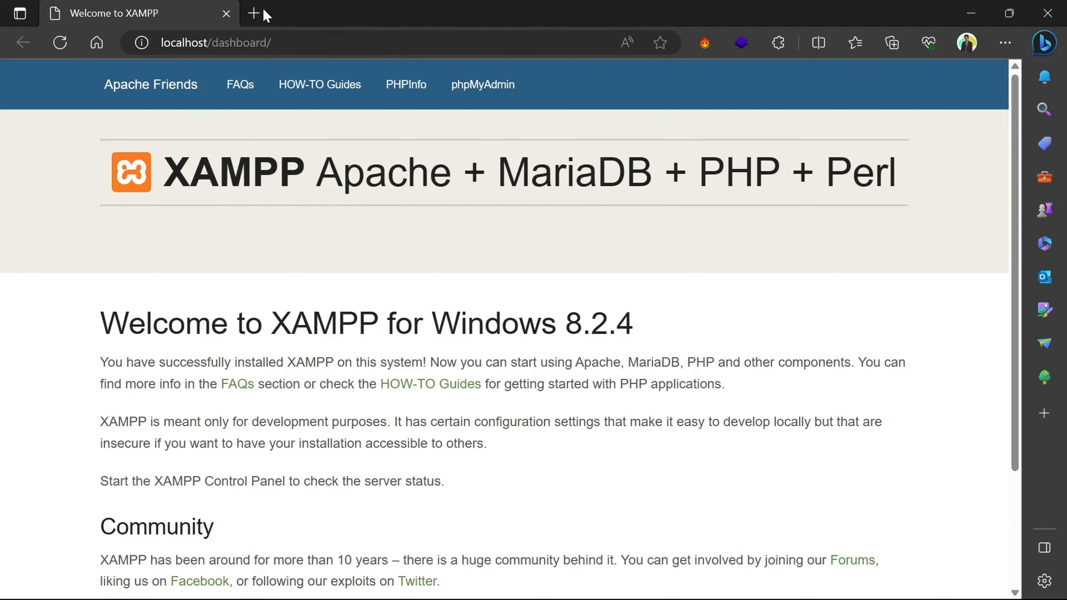
{"action": "scroll", "coordinate": [542, 421], "scroll_direction": "down", "scroll_amount": 5}
{"action": "scroll", "coordinate": [543, 450], "scroll_direction": "up", "scroll_amount": 5}
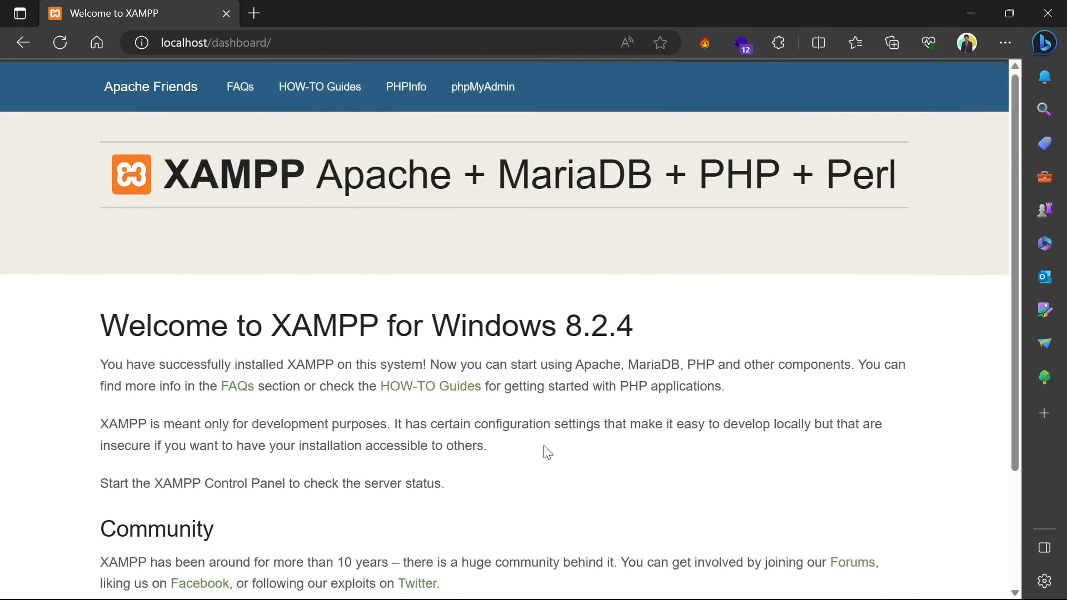
Go to localhost/phpmyadmin in the browser to check that phpMyAdmin loads.
{"action": "left_click", "coordinate": [214, 42]}
{"action": "type", "text": "localhost/phpmyadmin"}
{"action": "key", "text": "Return"}
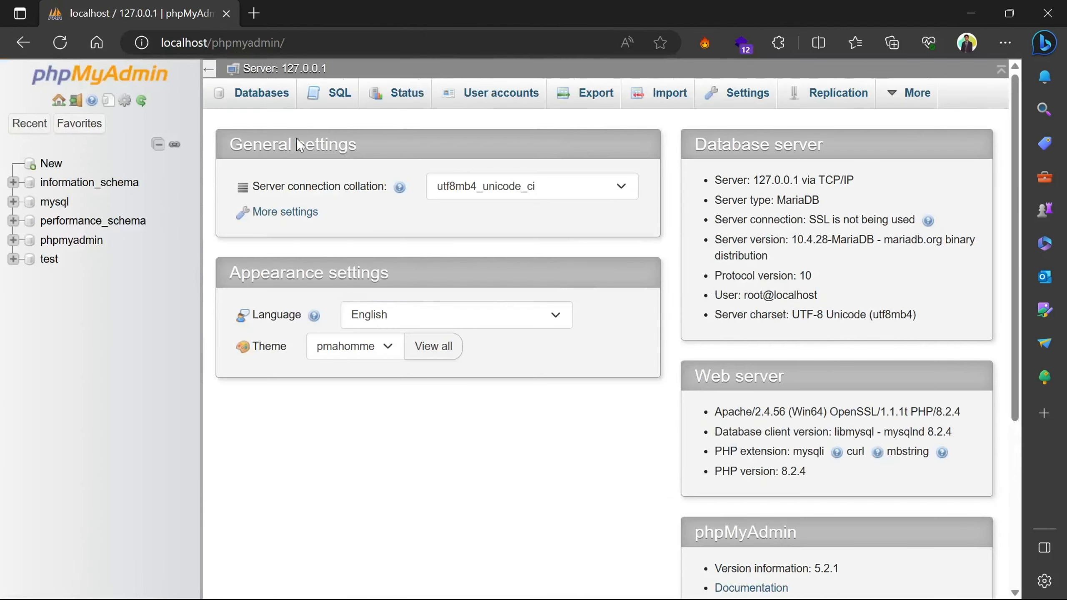
Open phpMyAdmin from the MySQL module in the XAMPP Control Panel, close the duplicate phpMyAdmin tab and minimise the browser.
{"action": "key", "text": "alt+Tab"}
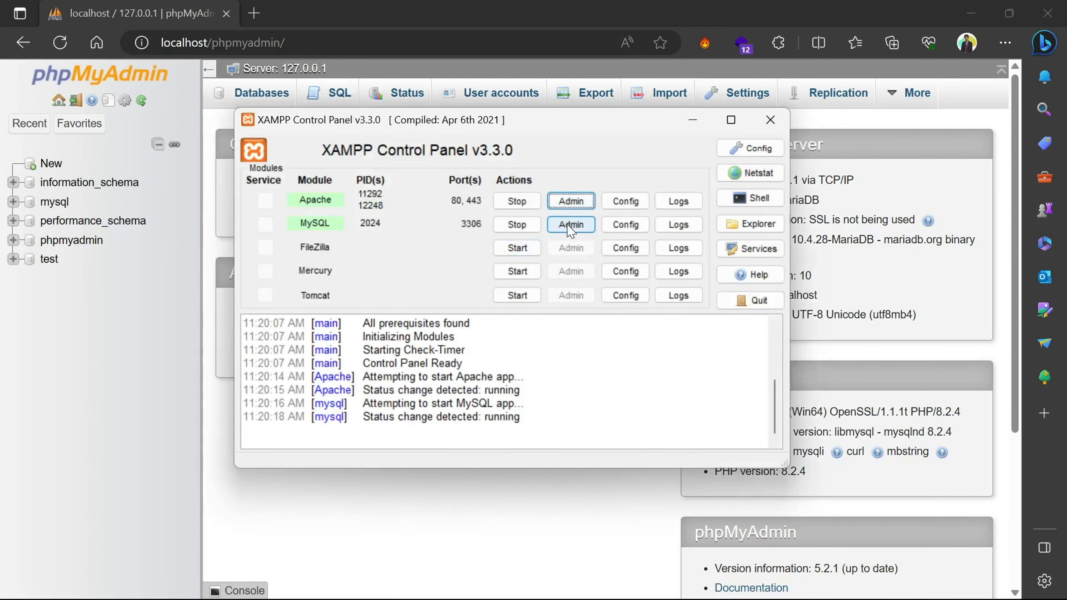
{"action": "left_click", "coordinate": [572, 224]}
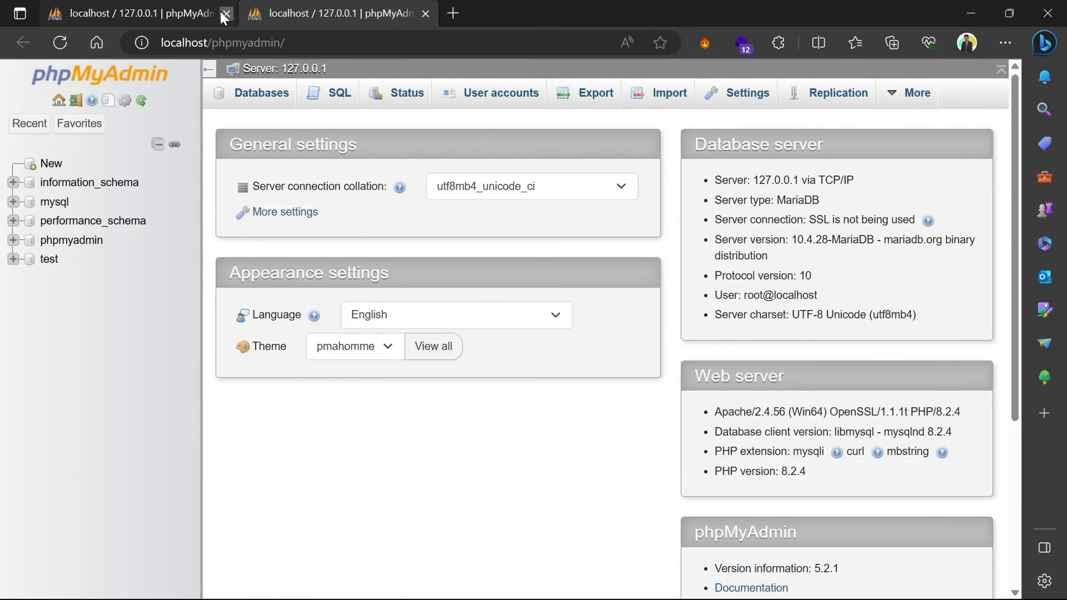
{"action": "left_click", "coordinate": [226, 14]}
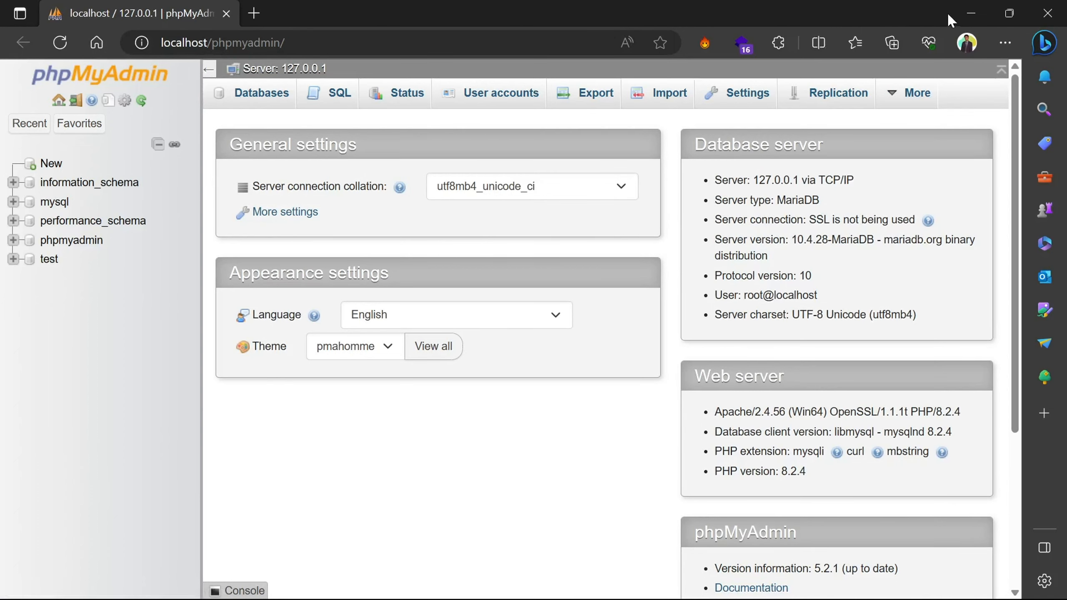
{"action": "left_click", "coordinate": [971, 14]}
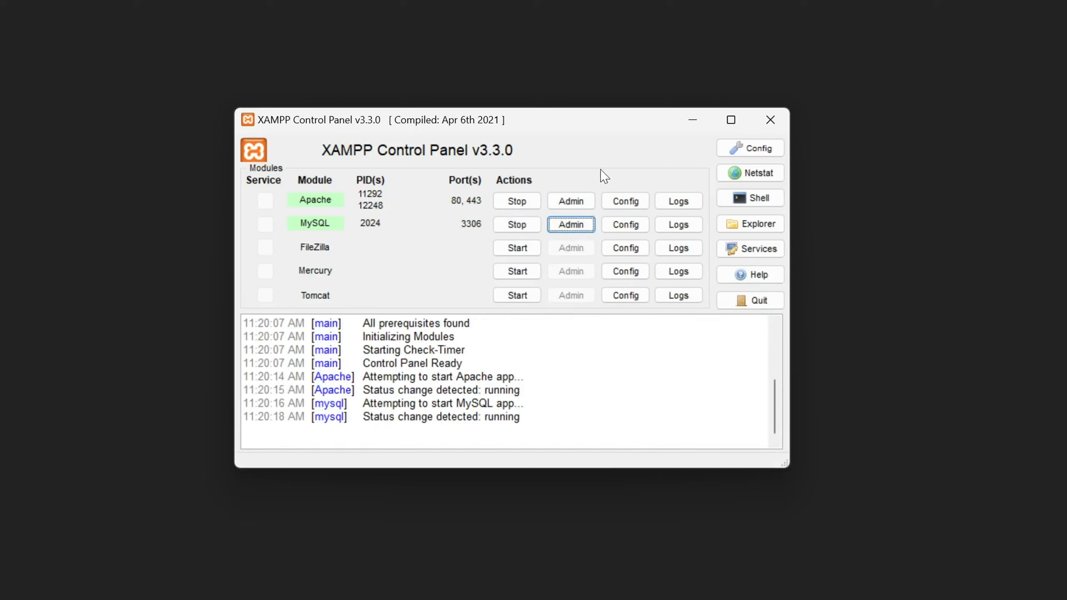
Open the htdocs folder of the XAMPP installation from the Control Panel and maximise its window.
{"action": "left_click", "coordinate": [658, 430]}
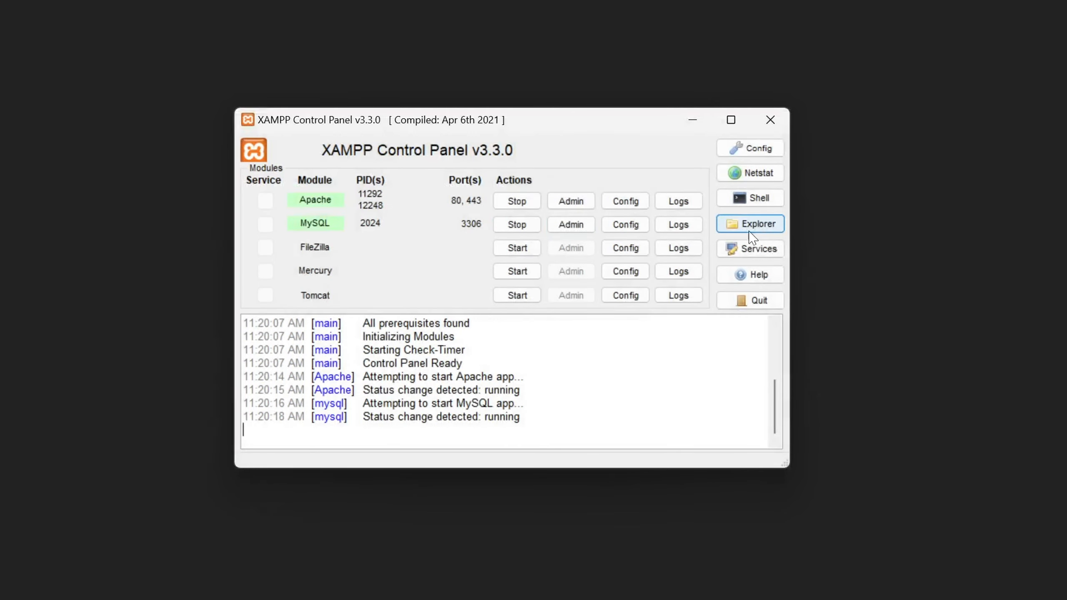
{"action": "left_click", "coordinate": [760, 225]}
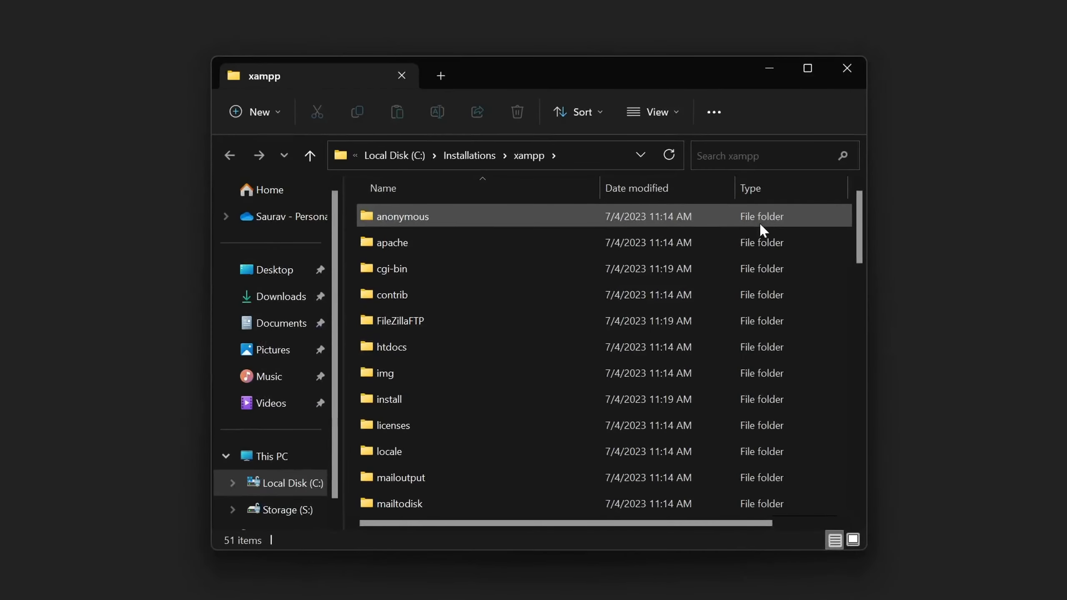
{"action": "double_click", "coordinate": [429, 353]}
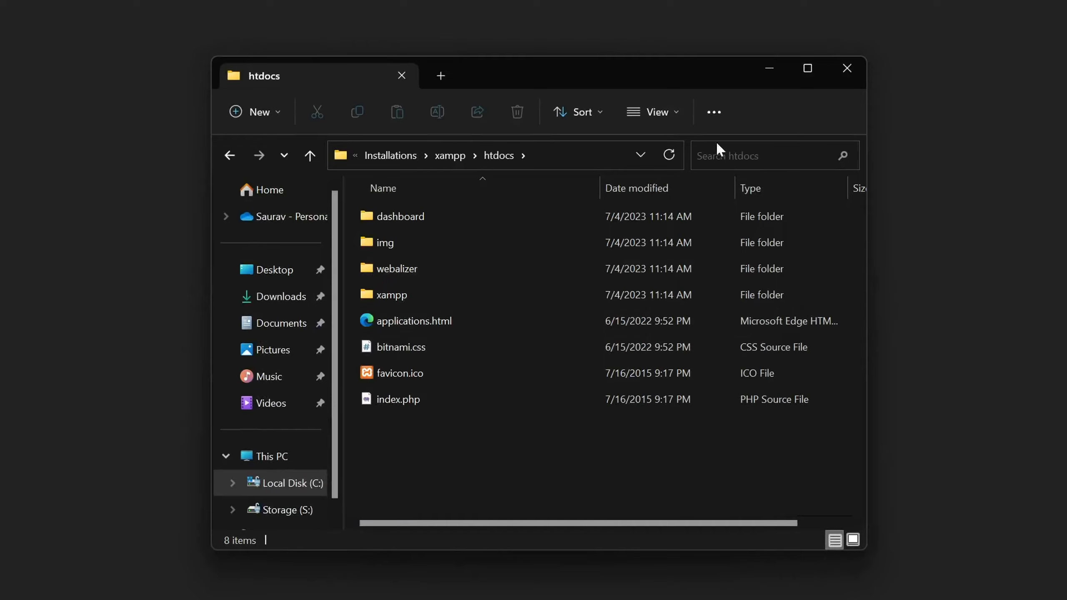
{"action": "left_click", "coordinate": [806, 70]}
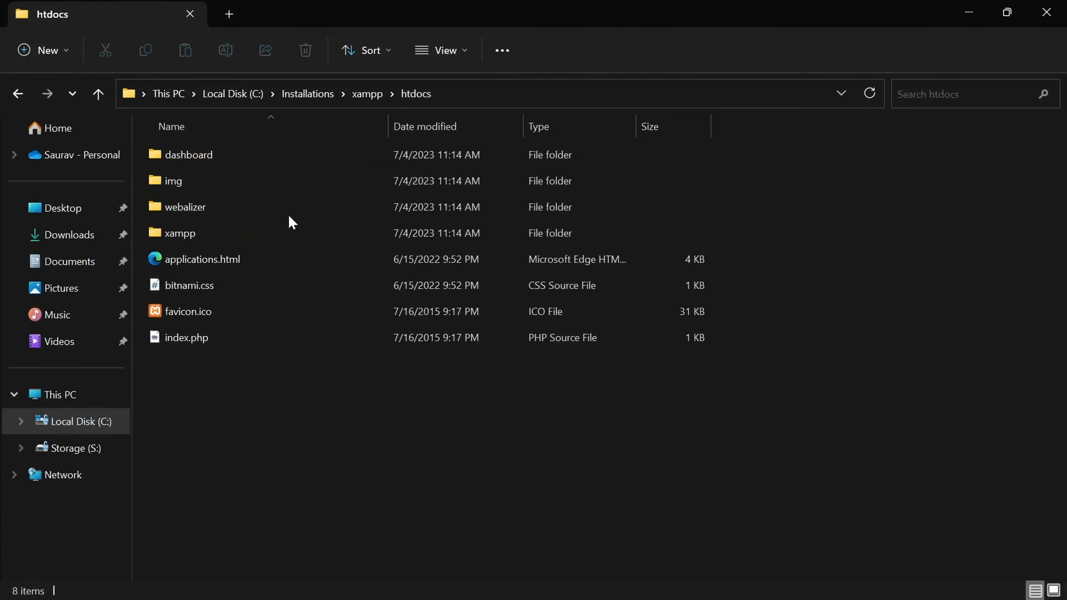
Permanently delete all the default files and folders inside the htdocs folder.
{"action": "left_click_drag", "start_coordinate": [230, 403], "coordinate": [253, 141]}
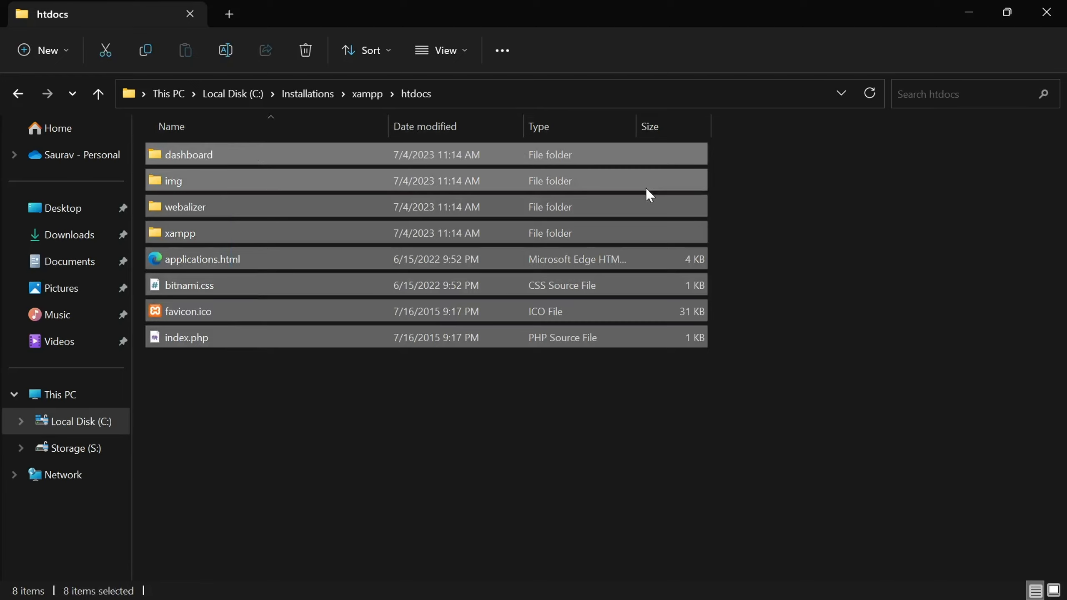
{"action": "key", "text": "shift+Delete"}
{"action": "key", "text": "Return"}
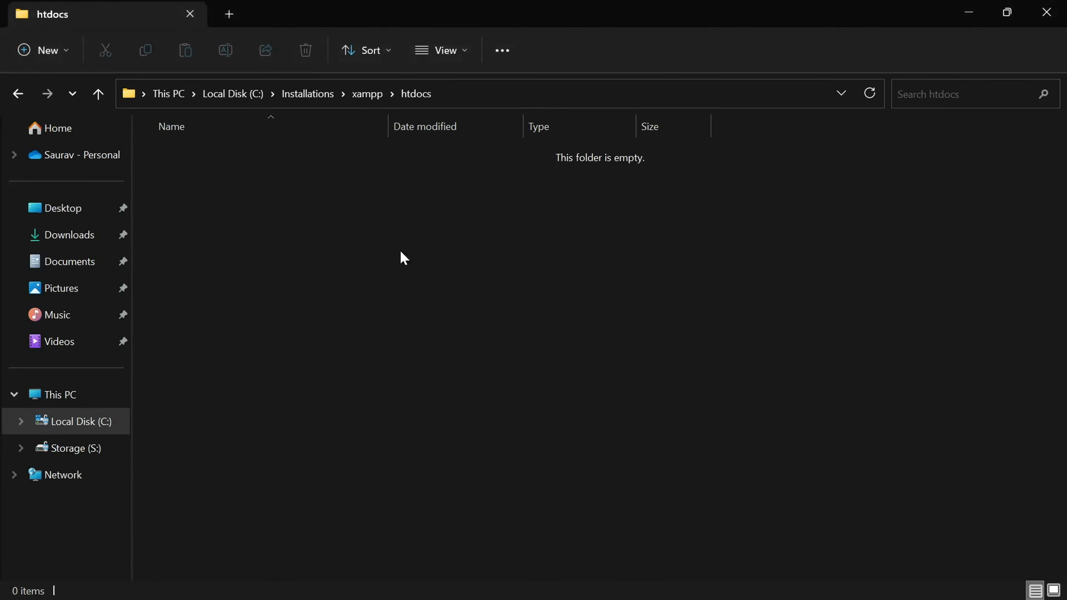
Create a new text document in the htdocs folder and name it index.html.
{"action": "right_click", "coordinate": [402, 253]}
{"action": "mouse_move", "coordinate": [477, 383]}
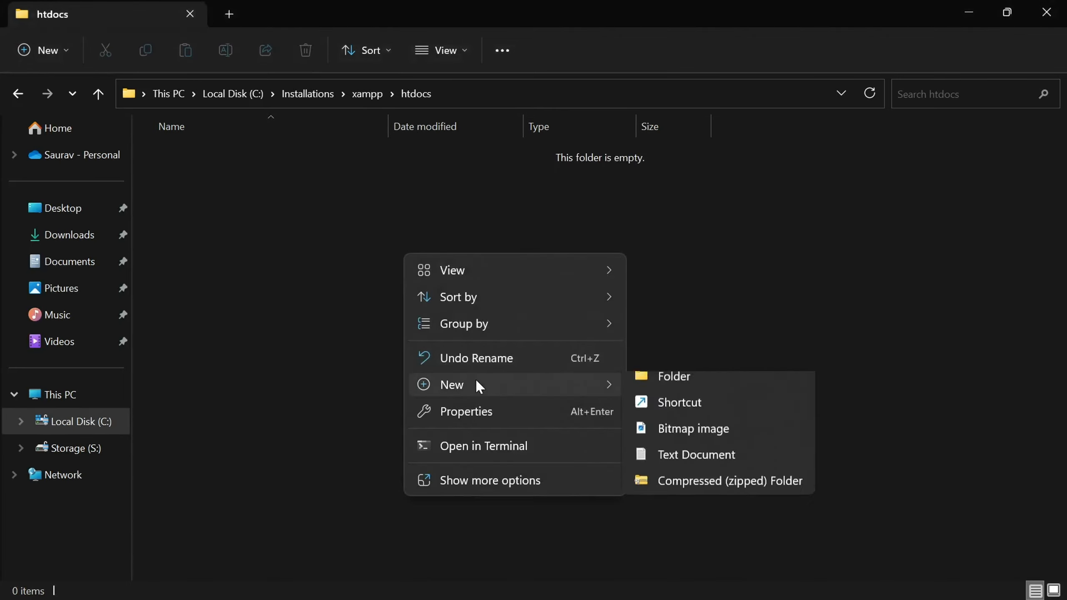
{"action": "left_click", "coordinate": [680, 466]}
{"action": "type", "text": "i"}
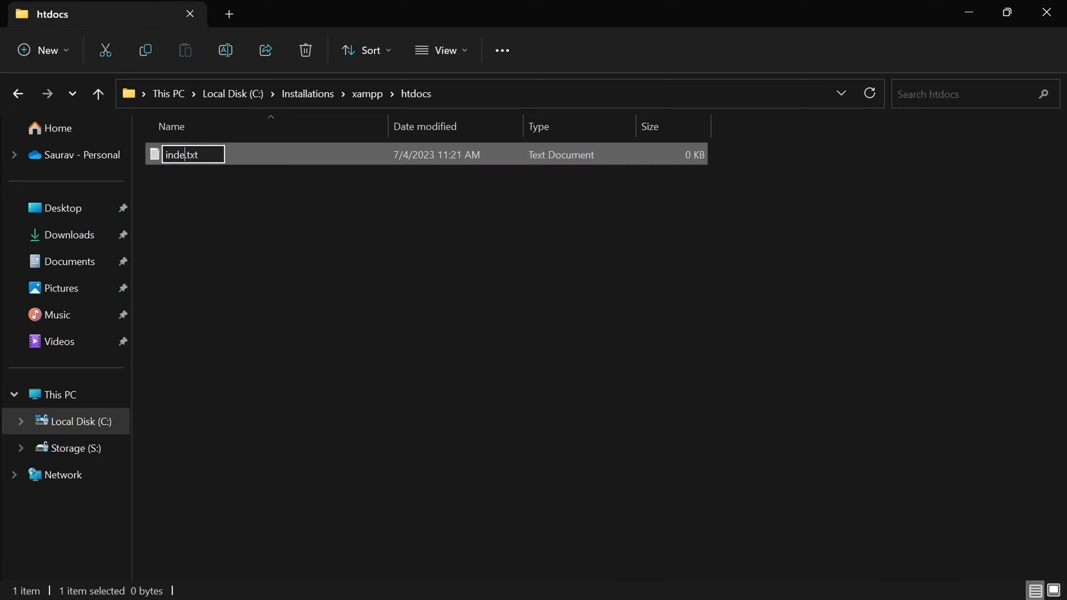
{"action": "type", "text": "ndex.html"}
{"action": "key", "text": "BackSpace"}
{"action": "key", "text": "BackSpace"}
{"action": "key", "text": "BackSpace"}
{"action": "key", "text": "BackSpace"}
{"action": "key", "text": "Return"}
{"action": "left_click", "coordinate": [612, 319]}
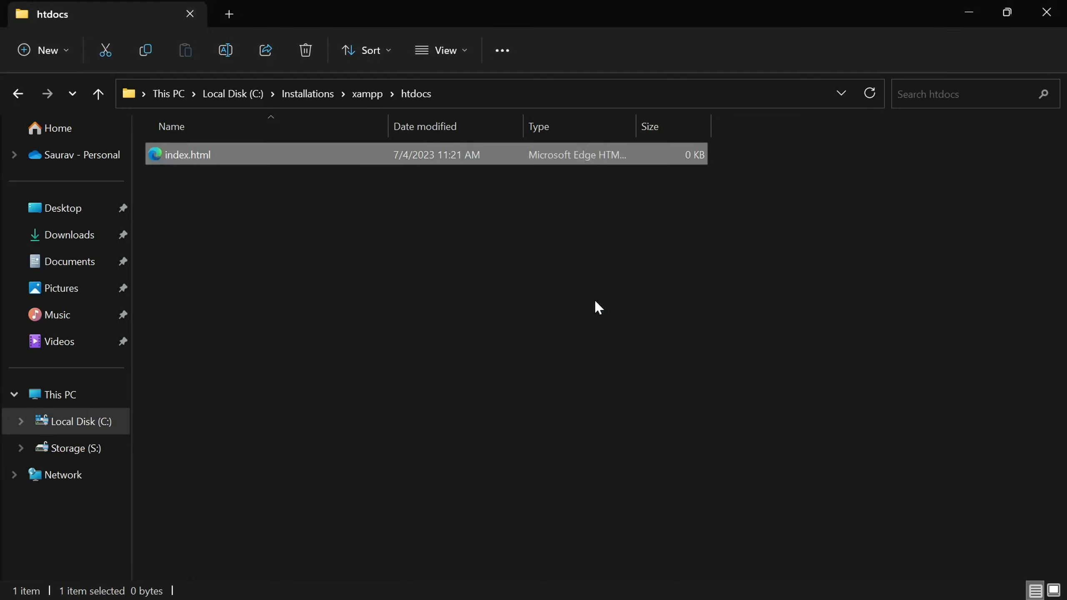
Open index.html in Visual Studio Code and insert the HTML boilerplate with the ! abbreviation.
{"action": "right_click", "coordinate": [246, 159]}
{"action": "mouse_move", "coordinate": [378, 234]}
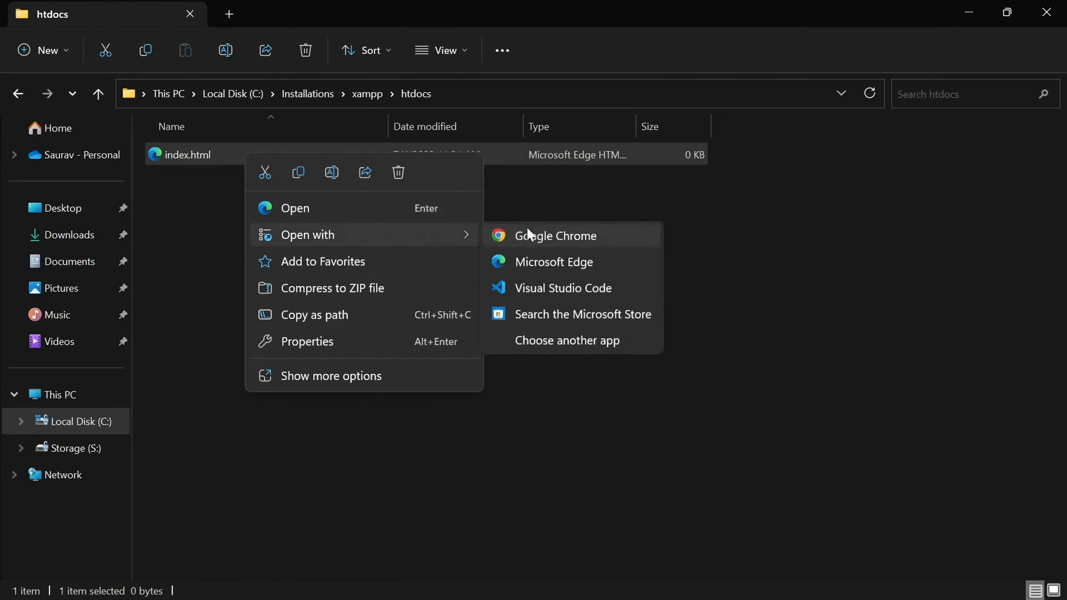
{"action": "left_click", "coordinate": [578, 286]}
{"action": "type", "text": "!"}
{"action": "key", "text": "Return"}
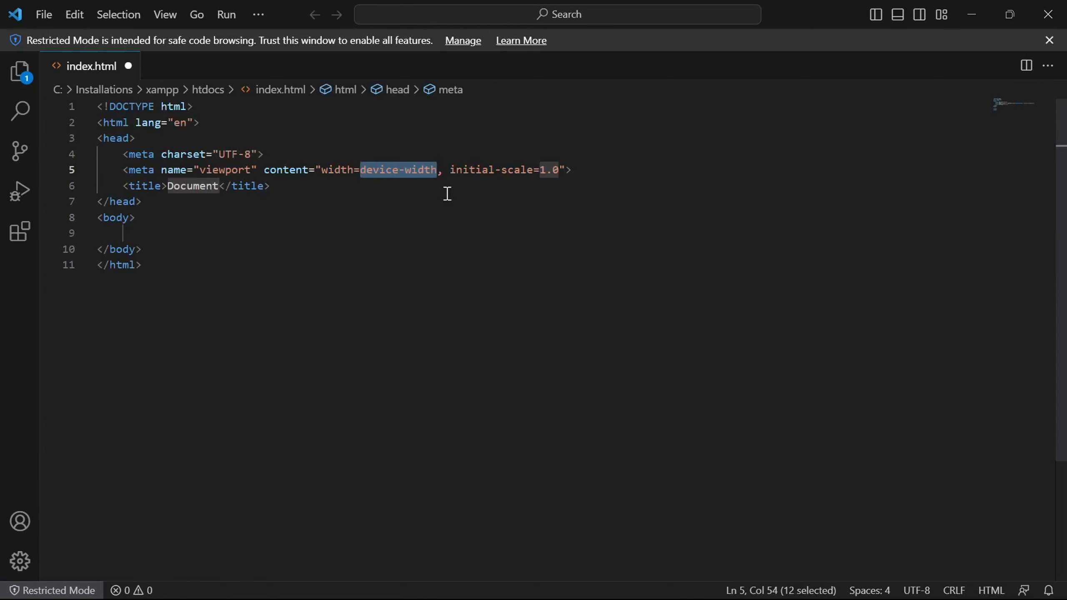
Replace the page title in index.html with Test.
{"action": "mouse_move", "coordinate": [215, 188]}
{"action": "left_mouse_down"}
{"action": "mouse_move", "coordinate": [167, 186]}
{"action": "mouse_move", "coordinate": [220, 191]}
{"action": "left_mouse_up"}
{"action": "key", "text": "BackSpace"}
{"action": "key", "text": "BackSpace"}
{"action": "key", "text": "BackSpace"}
{"action": "key", "text": "BackSpace"}
{"action": "key", "text": "BackSpace"}
{"action": "key", "text": "BackSpace"}
{"action": "key", "text": "BackSpace"}
{"action": "key", "text": "BackSpace"}
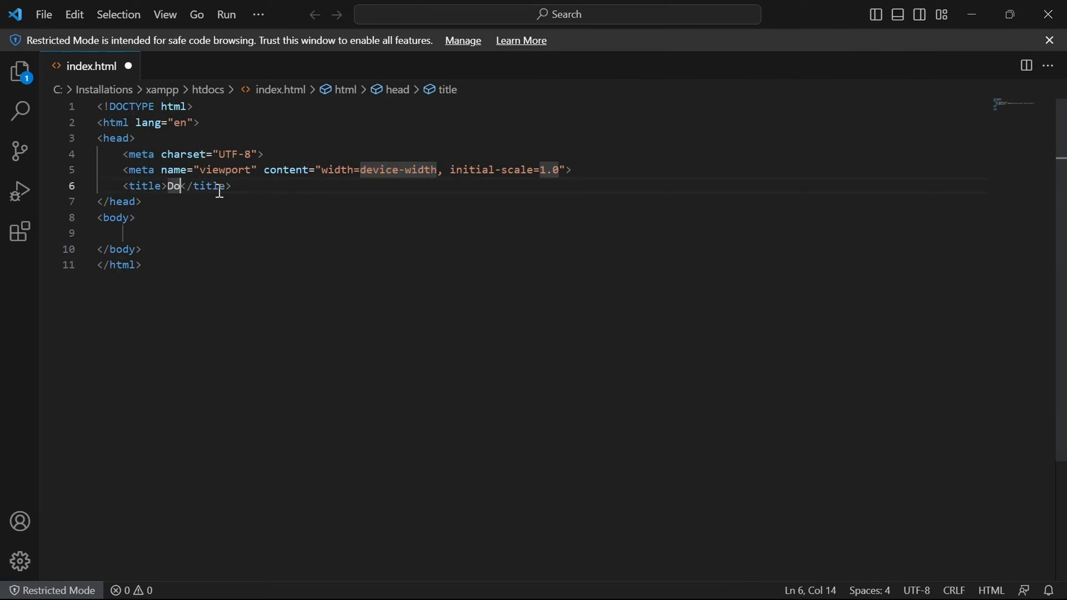
{"action": "type", "text": "Test"}
Add an h1 heading in the body reading "Test XAMPP - Subscribe TrachitZ".
{"action": "left_click", "coordinate": [147, 228]}
{"action": "type", "text": "<"}
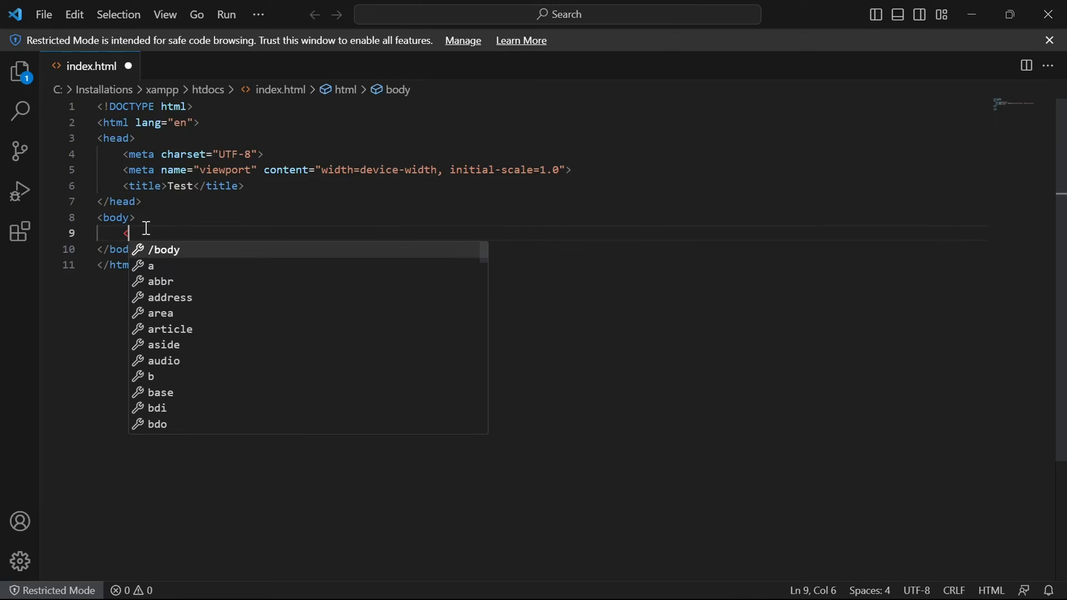
{"action": "type", "text": "h1>Tes"}
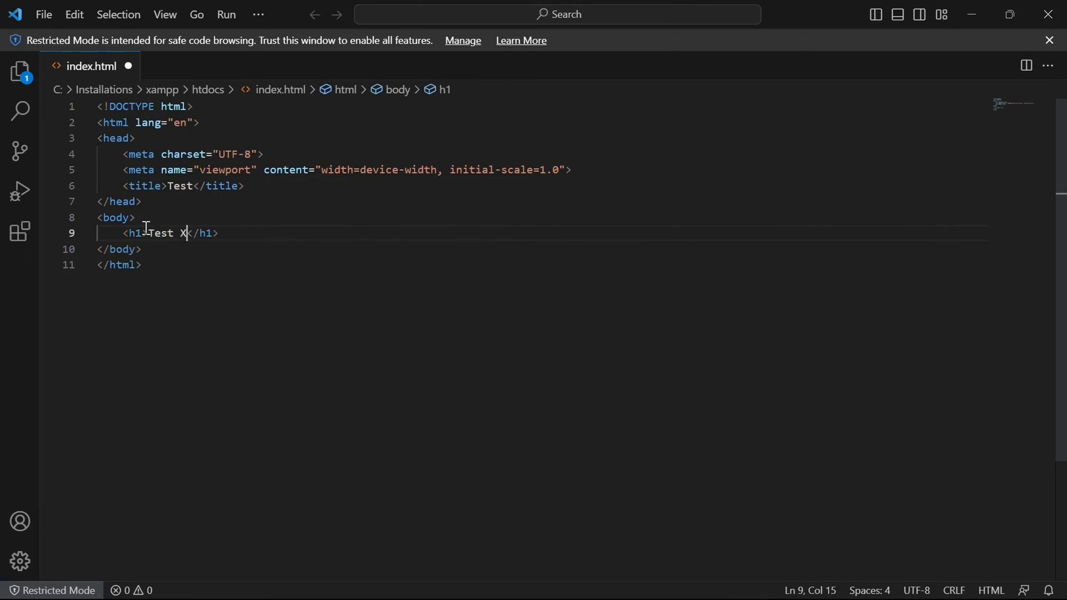
{"action": "type", "text": "t XAMPP - Subscribe Trach"}
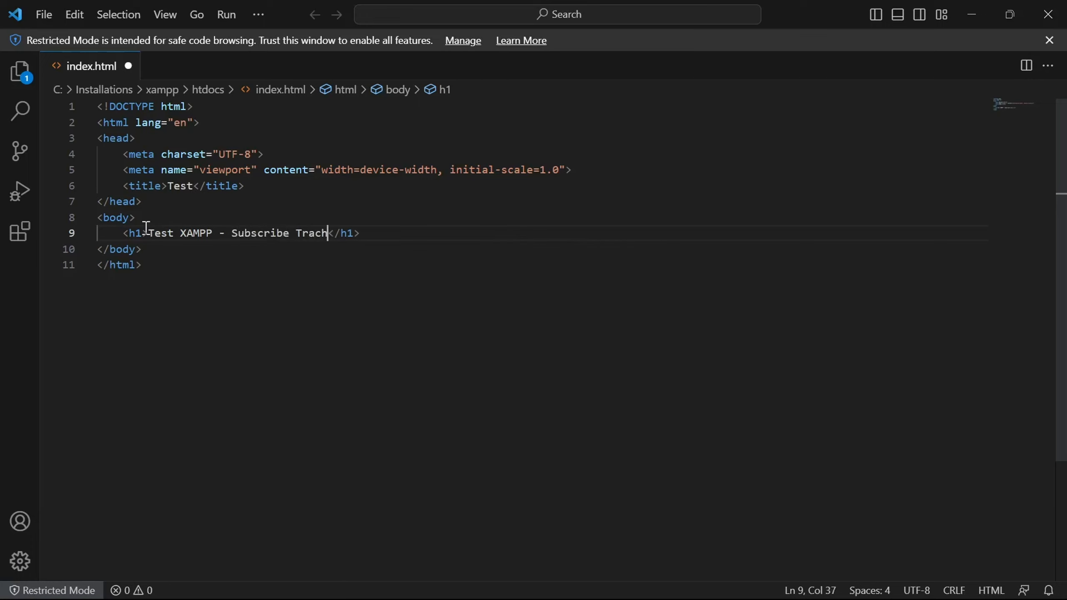
{"action": "type", "text": "itZ"}
Wrap the h1 heading in center tags, then save index.html and close the code editor.
{"action": "left_click", "coordinate": [108, 236]}
{"action": "type", "text": "center"}
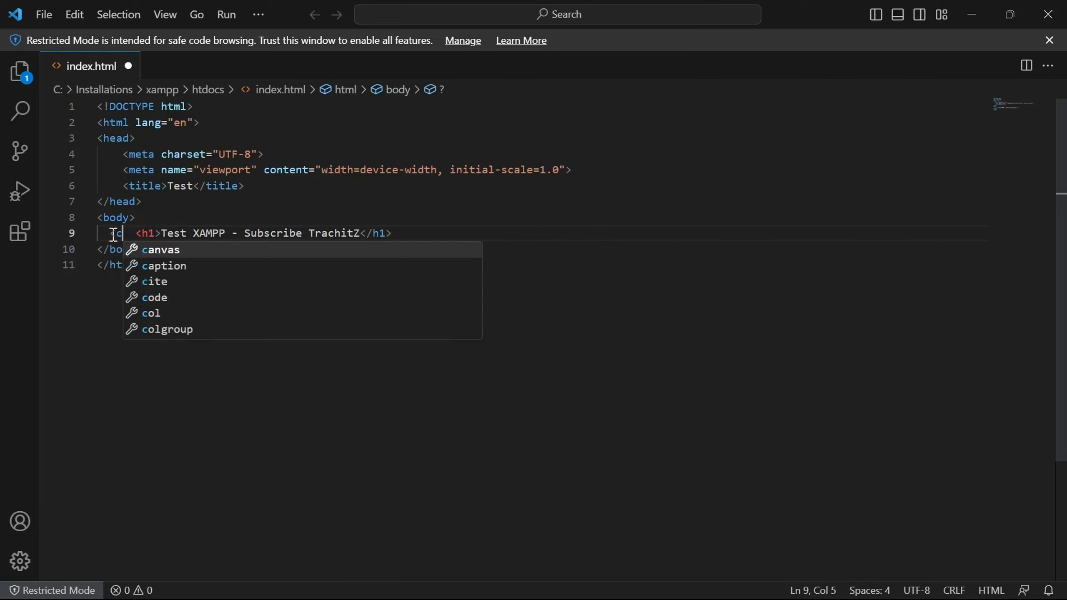
{"action": "key", "text": "Tab"}
{"action": "key", "text": "ctrl+shift+Right"}
{"action": "key", "text": "ctrl+shift+Right"}
{"action": "key", "text": "ctrl+shift+Right"}
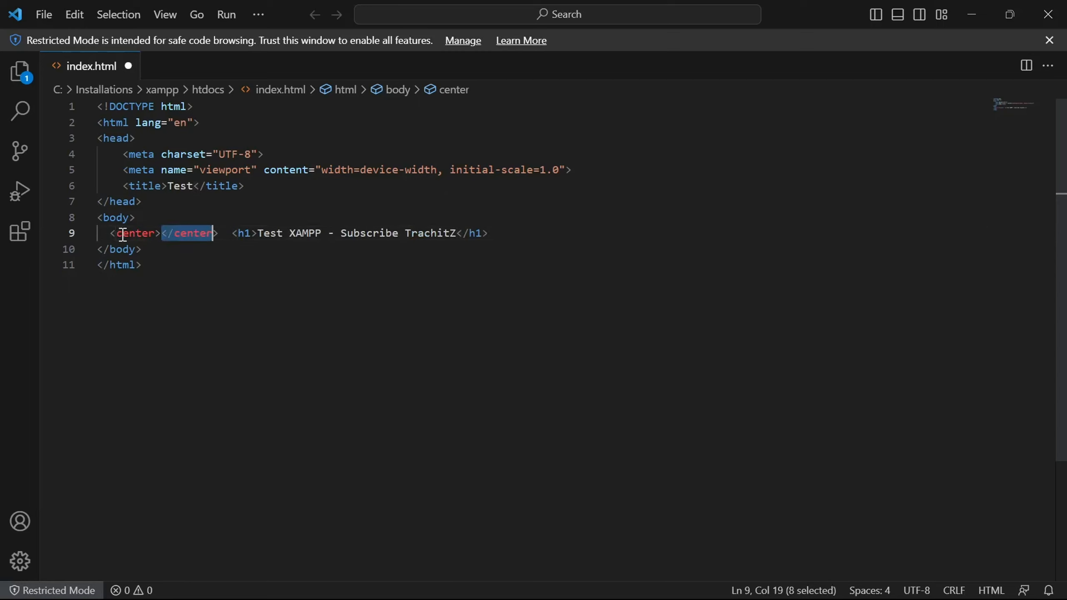
{"action": "key", "text": "ctrl+x"}
{"action": "key", "text": "ctrl+Right"}
{"action": "key", "text": "Right"}
{"action": "key", "text": "Right"}
{"action": "key", "text": "Right"}
{"action": "key", "text": "Right"}
{"action": "key", "text": "Right"}
{"action": "key", "text": "Right"}
{"action": "key", "text": "Right"}
{"action": "key", "text": "Right"}
{"action": "key", "text": "Right"}
{"action": "key", "text": "Right"}
{"action": "key", "text": "Right"}
{"action": "key", "text": "Right"}
{"action": "key", "text": "Right"}
{"action": "key", "text": "Right"}
{"action": "key", "text": "Right"}
{"action": "key", "text": "Right"}
{"action": "key", "text": "Right"}
{"action": "key", "text": "Right"}
{"action": "key", "text": "Right"}
{"action": "key", "text": "Right"}
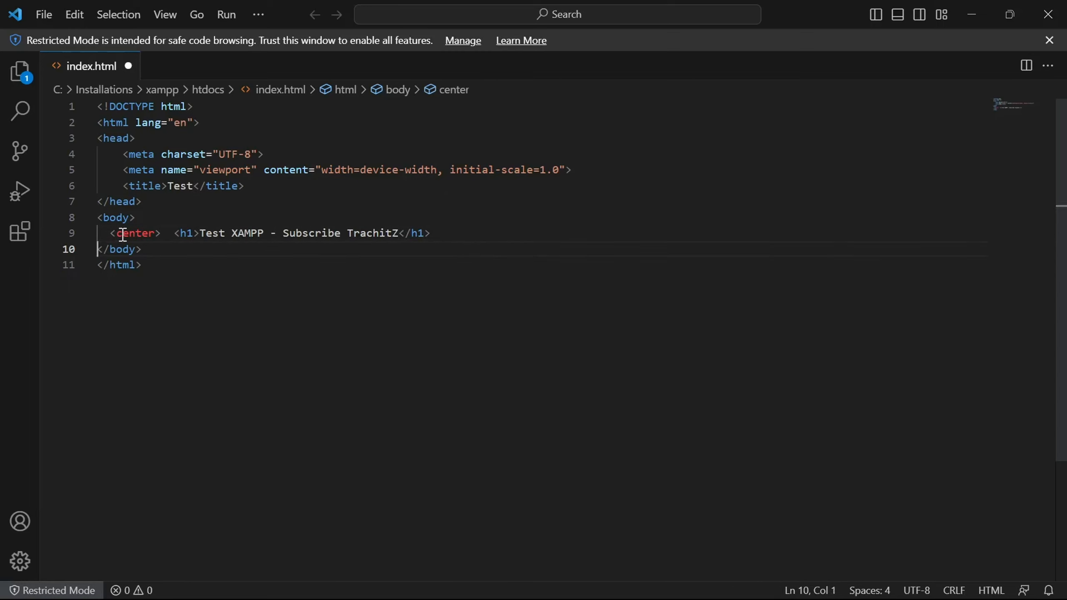
{"action": "key", "text": "Left"}
{"action": "key", "text": "ctrl+v"}
{"action": "key", "text": "ctrl+s"}
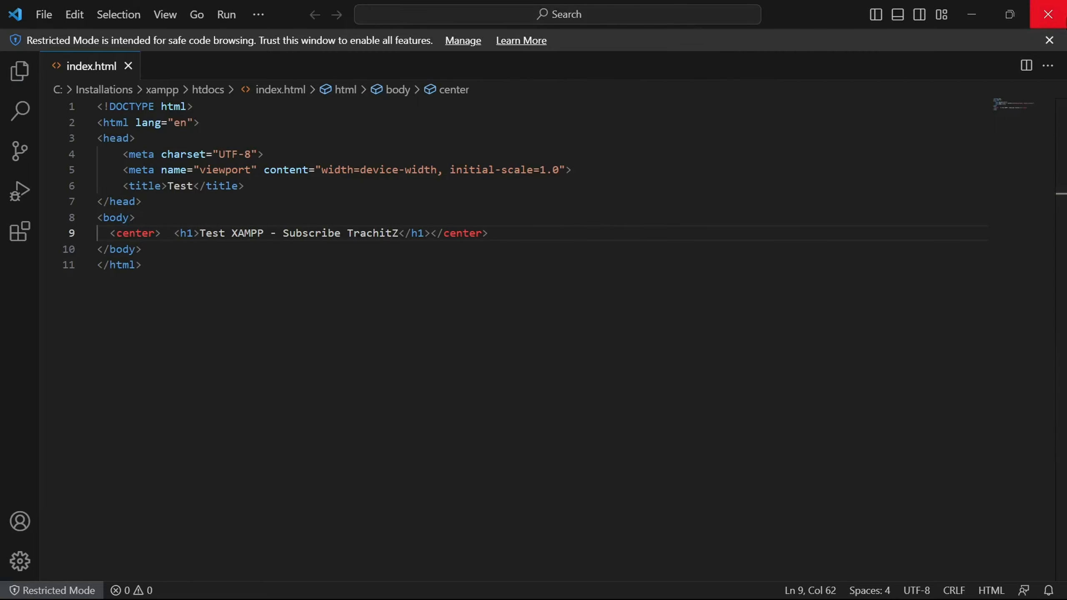
{"action": "left_click", "coordinate": [1048, 13]}
Open the localhost site from the Apache module in the XAMPP Control Panel, check the test heading and close the browser.
{"action": "key", "text": "alt+Tab"}
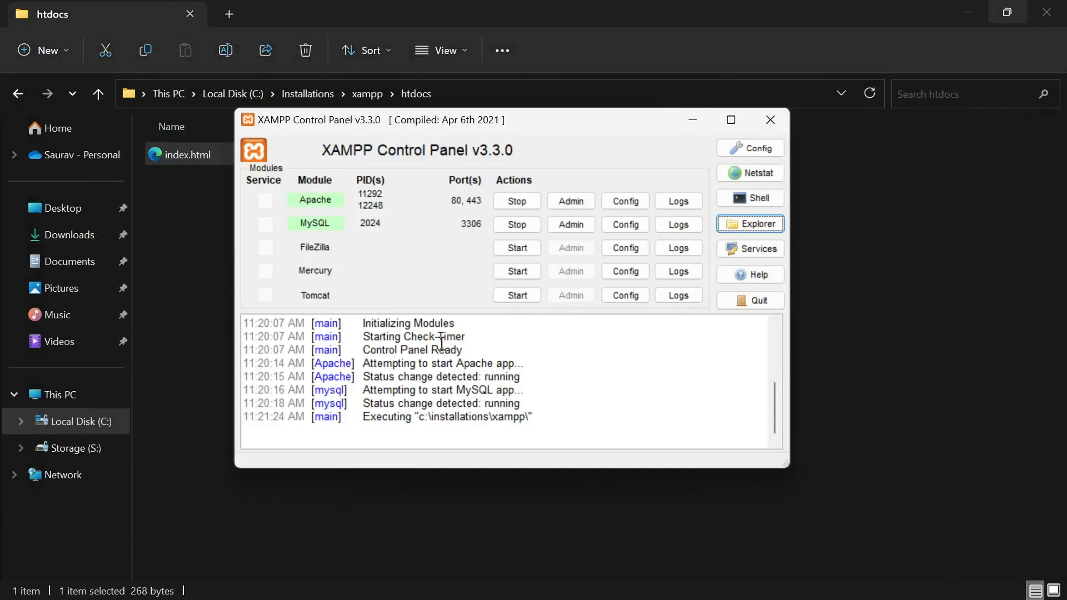
{"action": "left_click", "coordinate": [571, 201]}
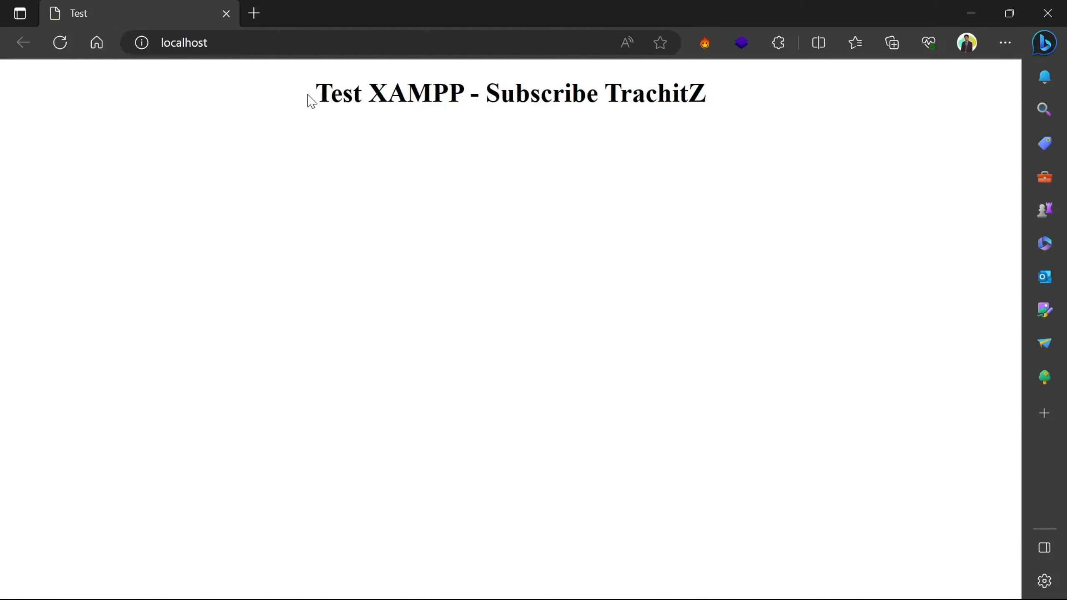
{"action": "left_click_drag", "start_coordinate": [715, 101], "coordinate": [284, 145]}
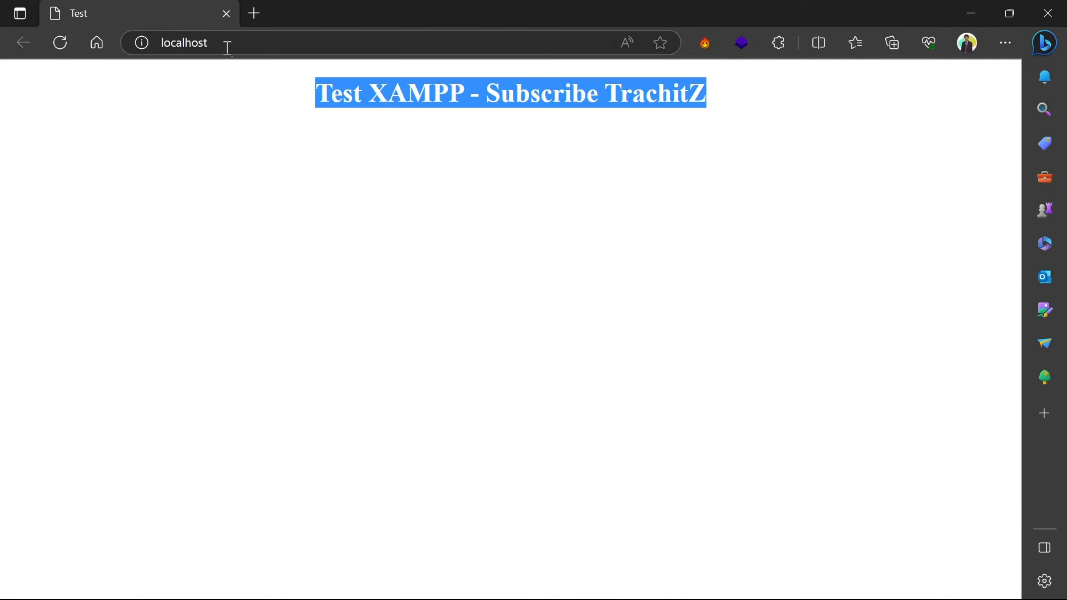
{"action": "left_click", "coordinate": [1049, 13]}
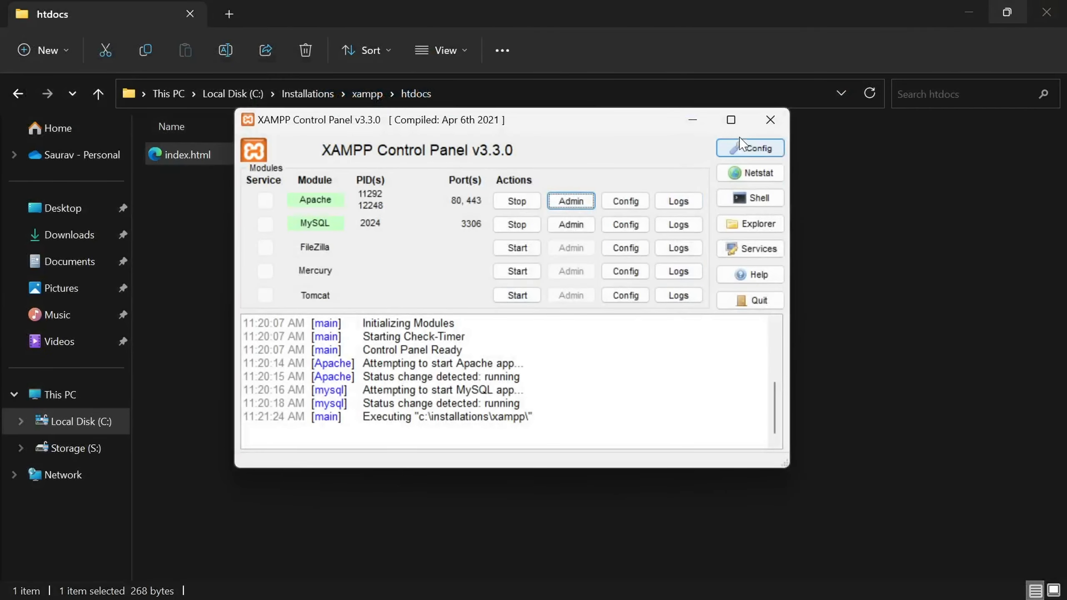
Minimise the XAMPP Control Panel and permanently delete index.html from the htdocs folder.
{"action": "left_click", "coordinate": [694, 123]}
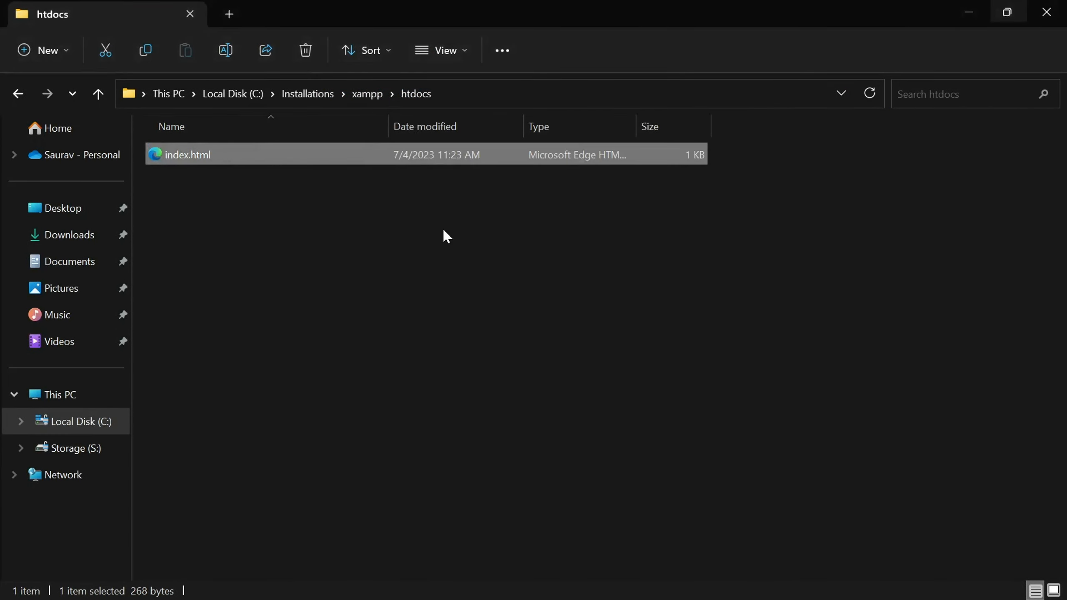
{"action": "key", "text": "shift+Delete"}
{"action": "key", "text": "Return"}
Extract wordpress-6.2.2.zip in the Downloads folder to the default wordpress-6.2.2 destination.
{"action": "left_click", "coordinate": [53, 238]}
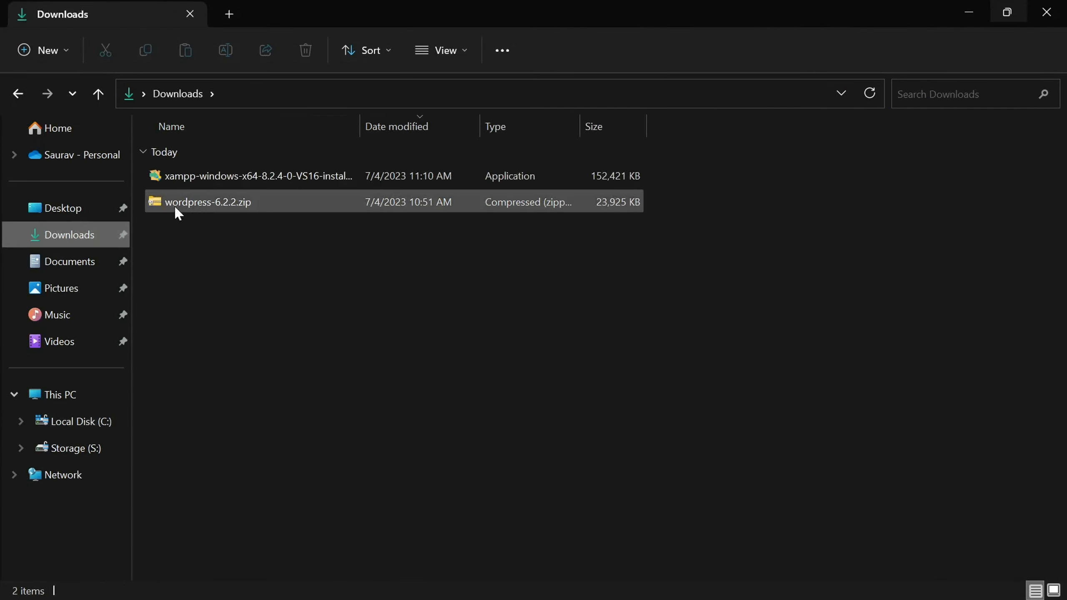
{"action": "left_click", "coordinate": [215, 206]}
{"action": "right_click", "coordinate": [259, 197]}
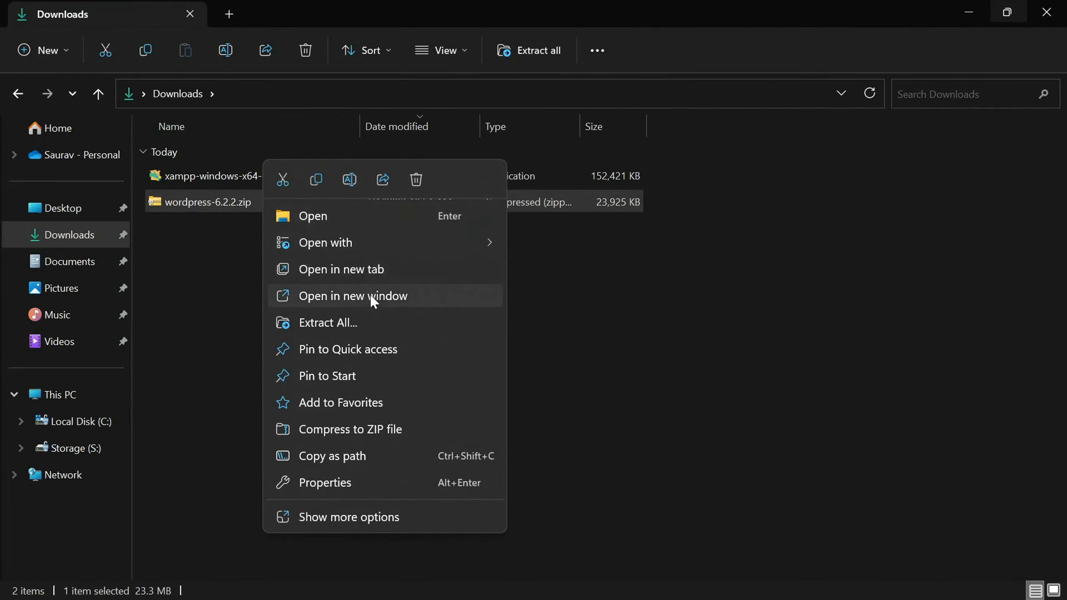
{"action": "left_click", "coordinate": [354, 322]}
{"action": "left_click", "coordinate": [671, 480]}
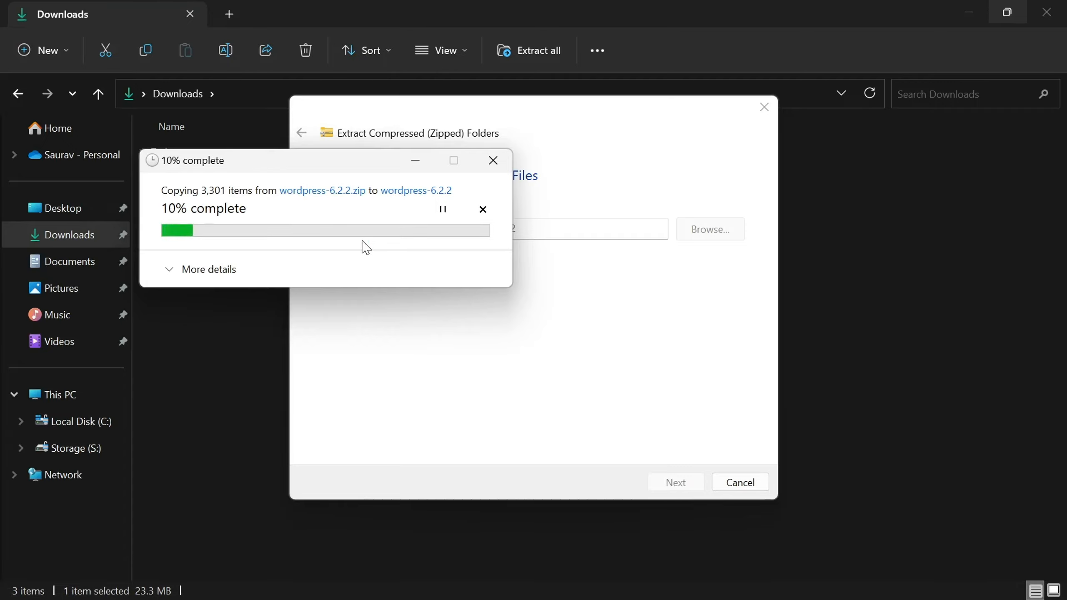
{"action": "left_click", "coordinate": [176, 271]}
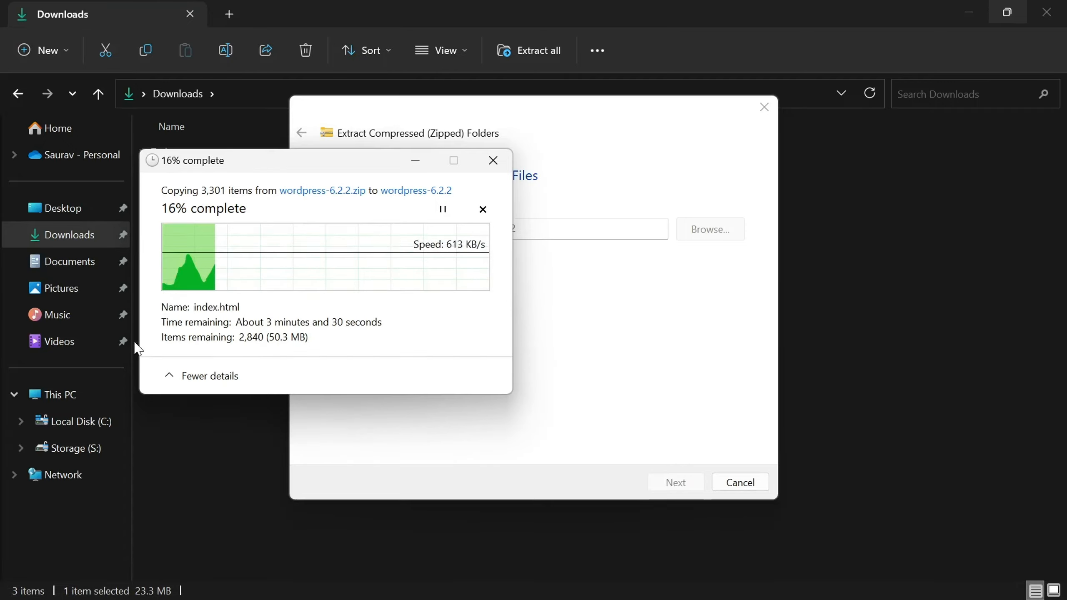
{"action": "left_click", "coordinate": [168, 377]}
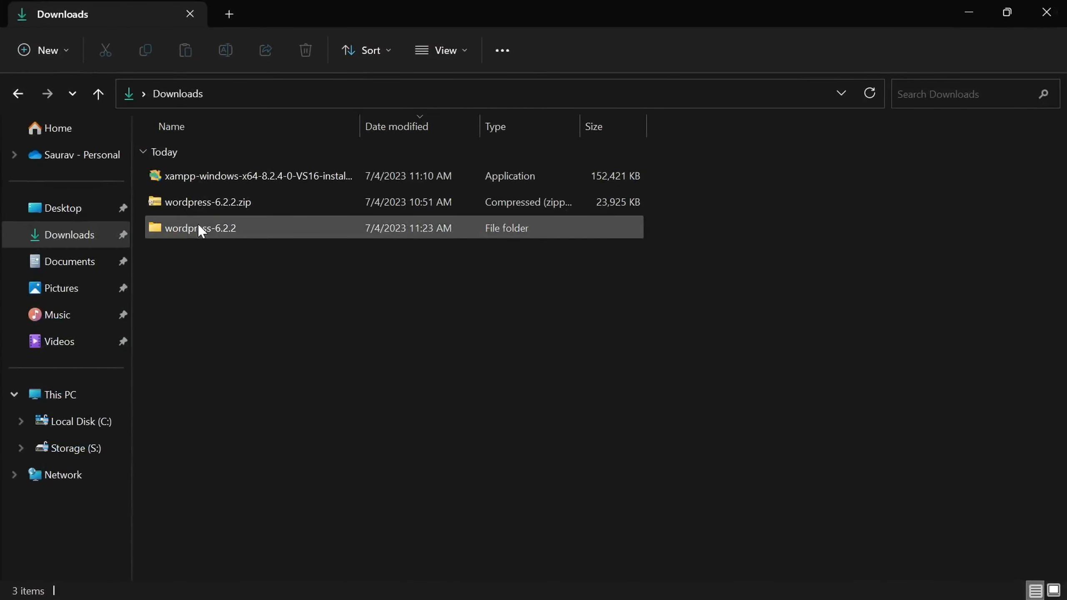
Look through the files inside the extracted wordpress-6.2.2 folder and copy its wordpress folder.
{"action": "double_click", "coordinate": [201, 229]}
{"action": "left_click", "coordinate": [198, 180]}
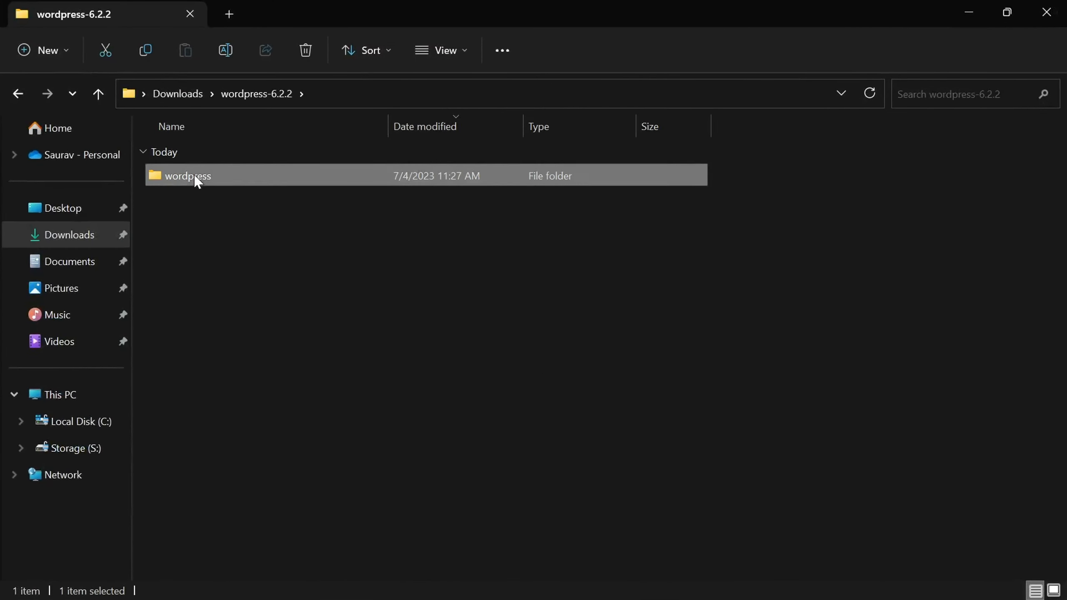
{"action": "double_click", "coordinate": [197, 180]}
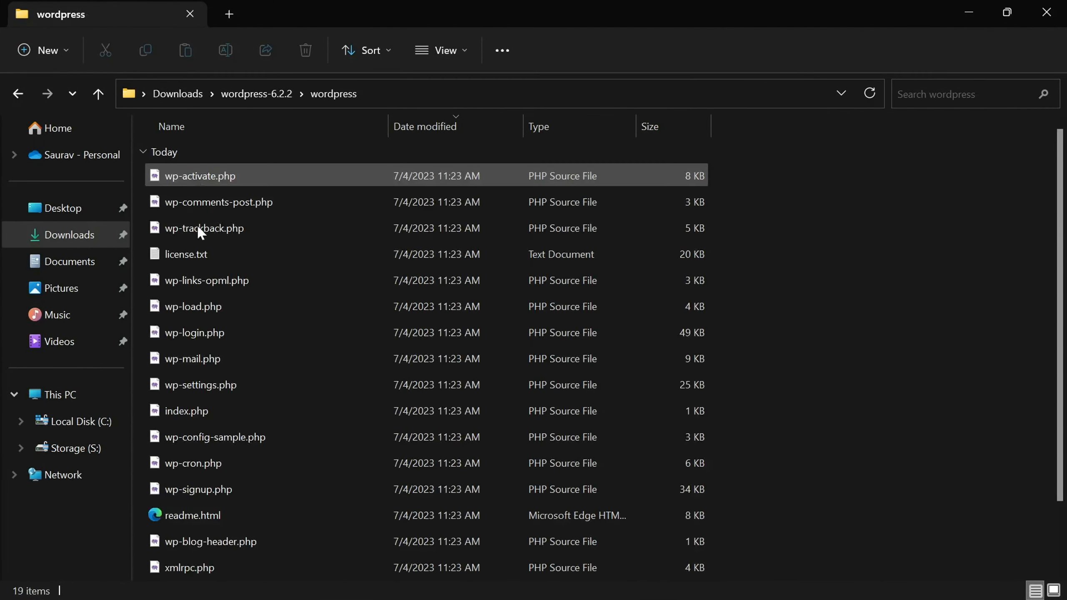
{"action": "left_click", "coordinate": [253, 96]}
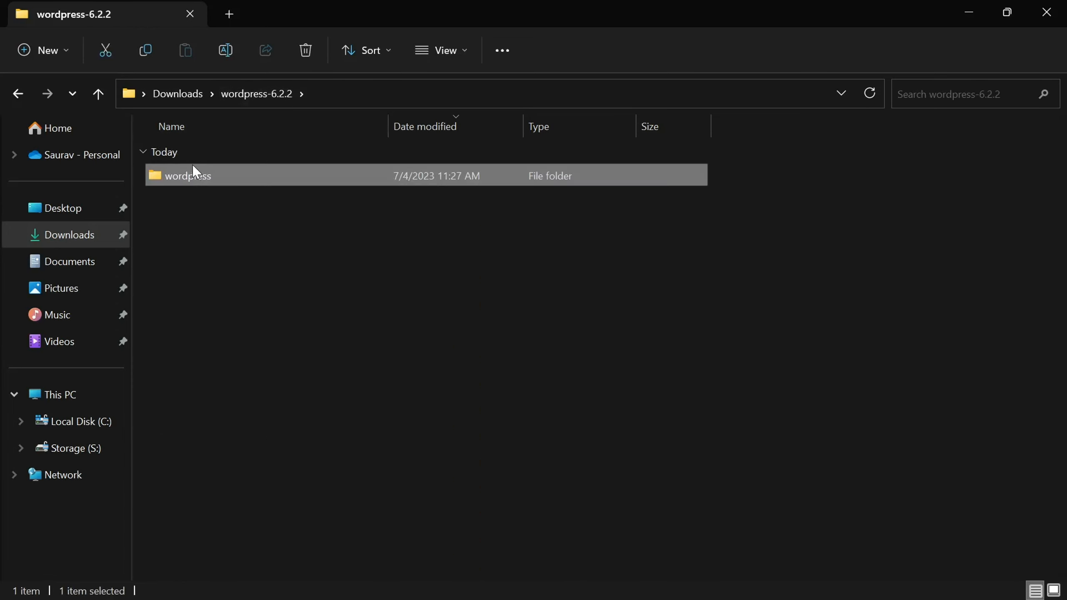
{"action": "right_click", "coordinate": [196, 176]}
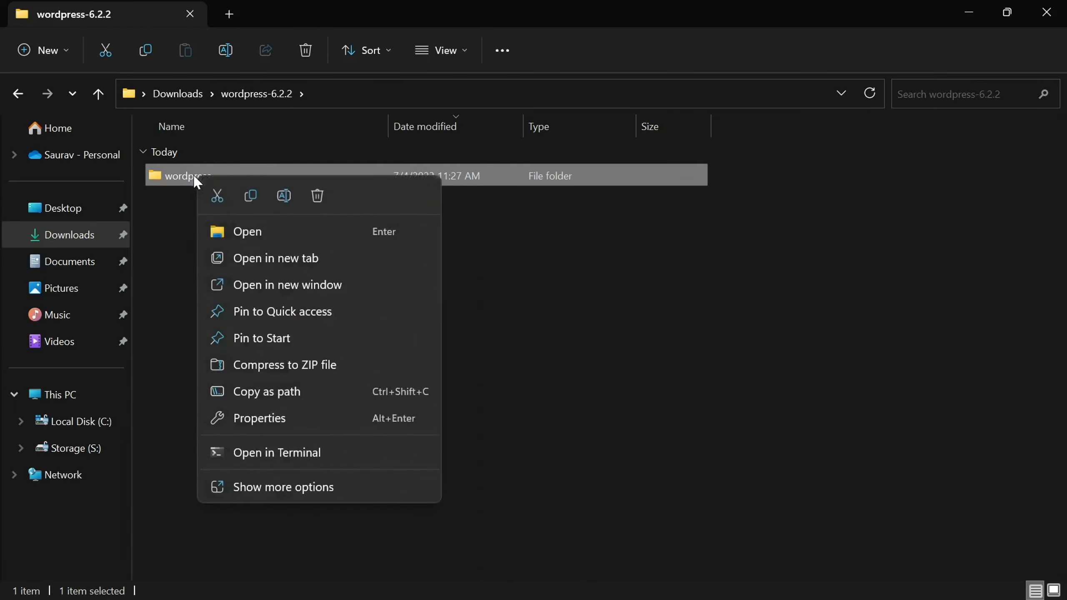
{"action": "left_click", "coordinate": [253, 203]}
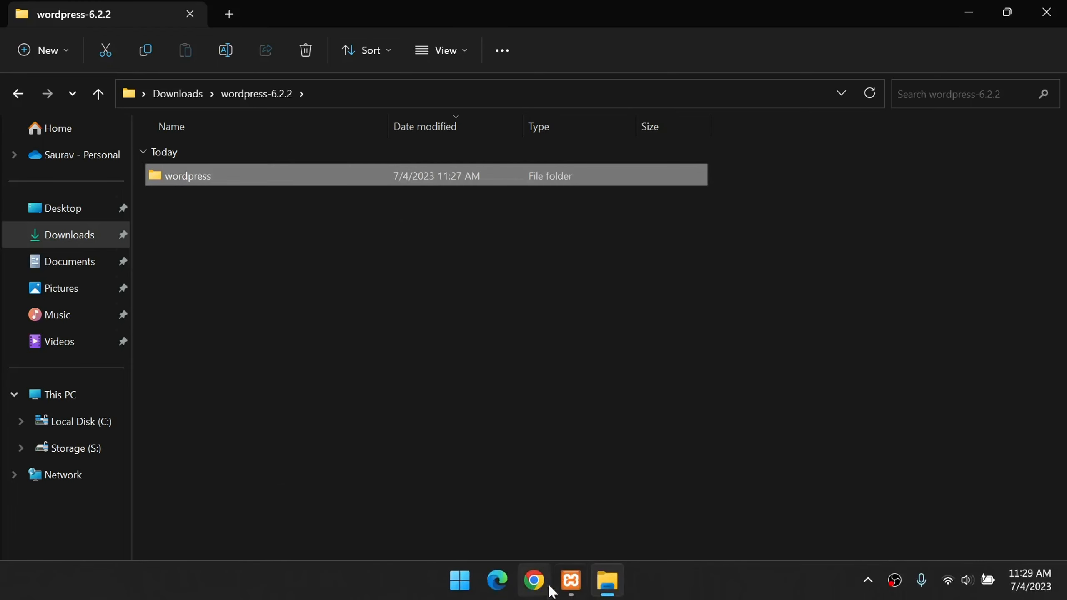
Open XAMPP's htdocs folder from the Control Panel and paste the copied wordpress folder into it.
{"action": "left_click", "coordinate": [581, 593]}
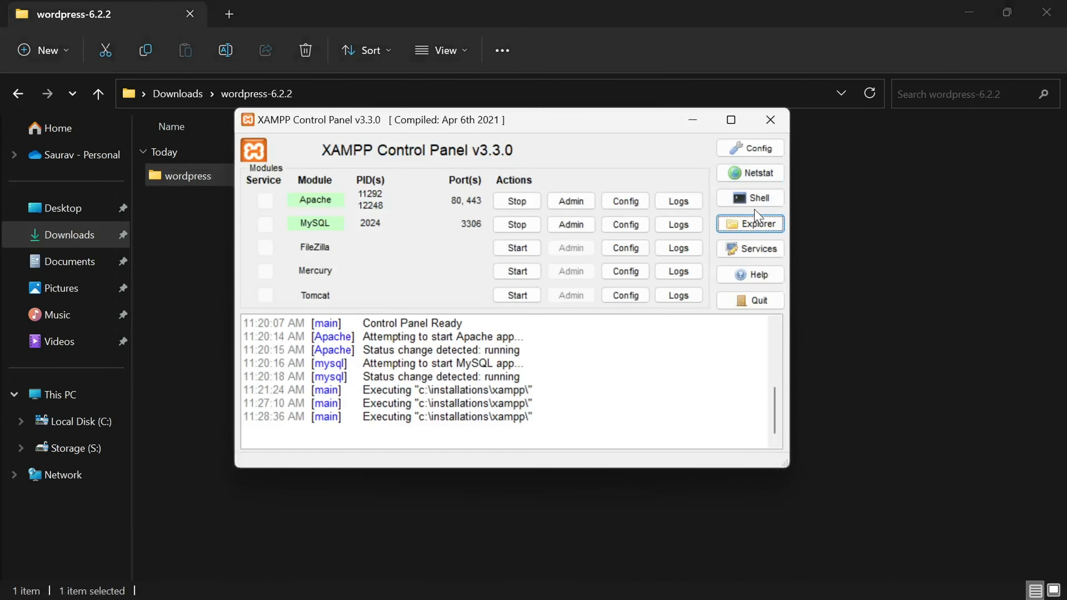
{"action": "left_click", "coordinate": [762, 228]}
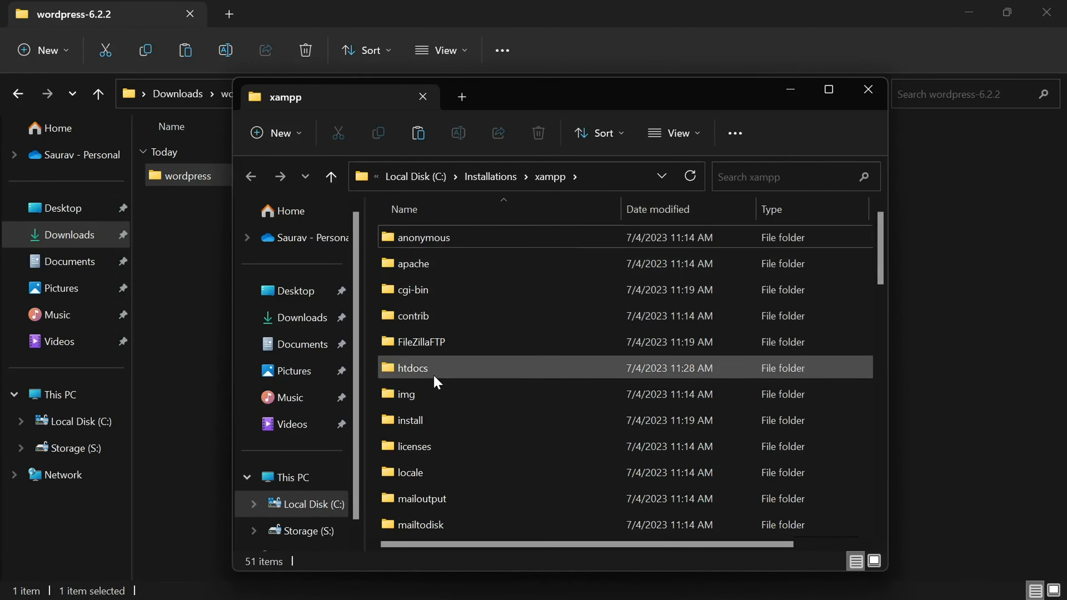
{"action": "double_click", "coordinate": [435, 373]}
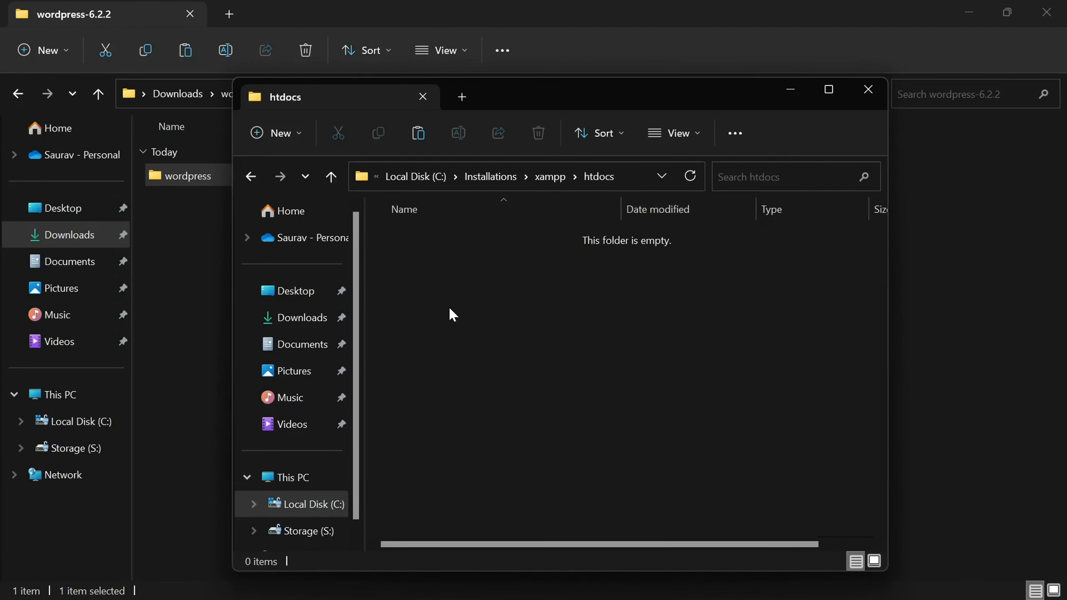
{"action": "key", "text": "ctrl+v"}
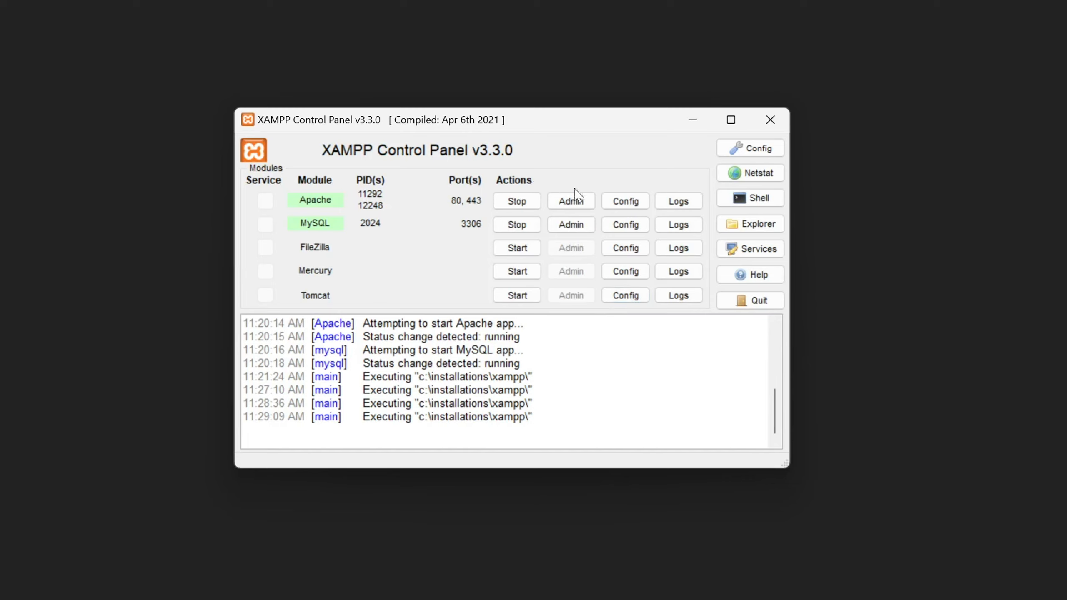
Open the wordpress site on localhost from the Apache module and continue the setup in English (United States).
{"action": "left_click", "coordinate": [578, 203]}
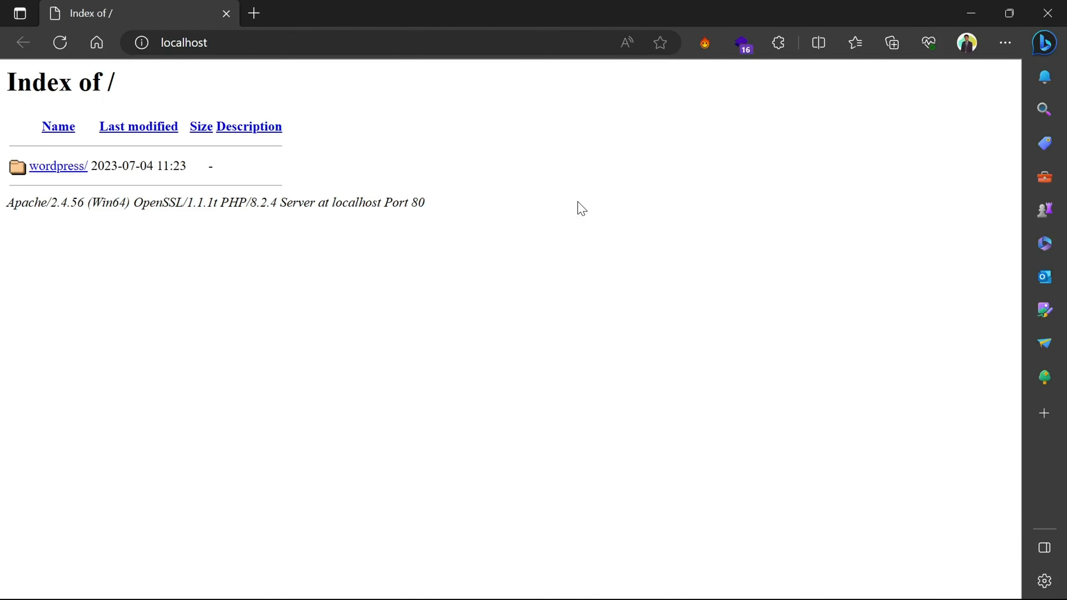
{"action": "left_click", "coordinate": [81, 164]}
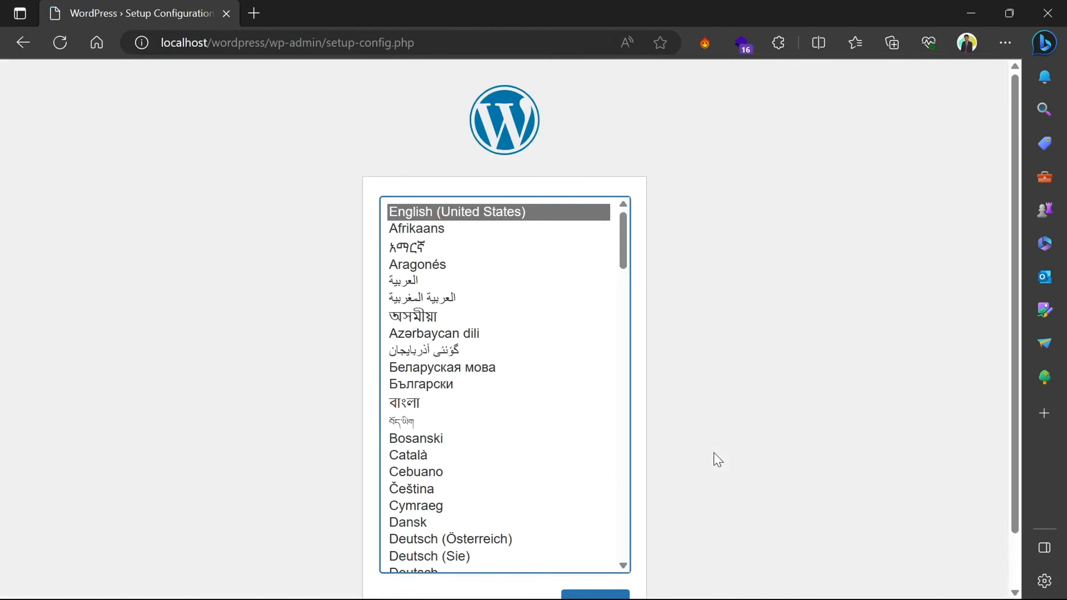
{"action": "scroll", "coordinate": [629, 299], "scroll_direction": "down", "scroll_amount": 3}
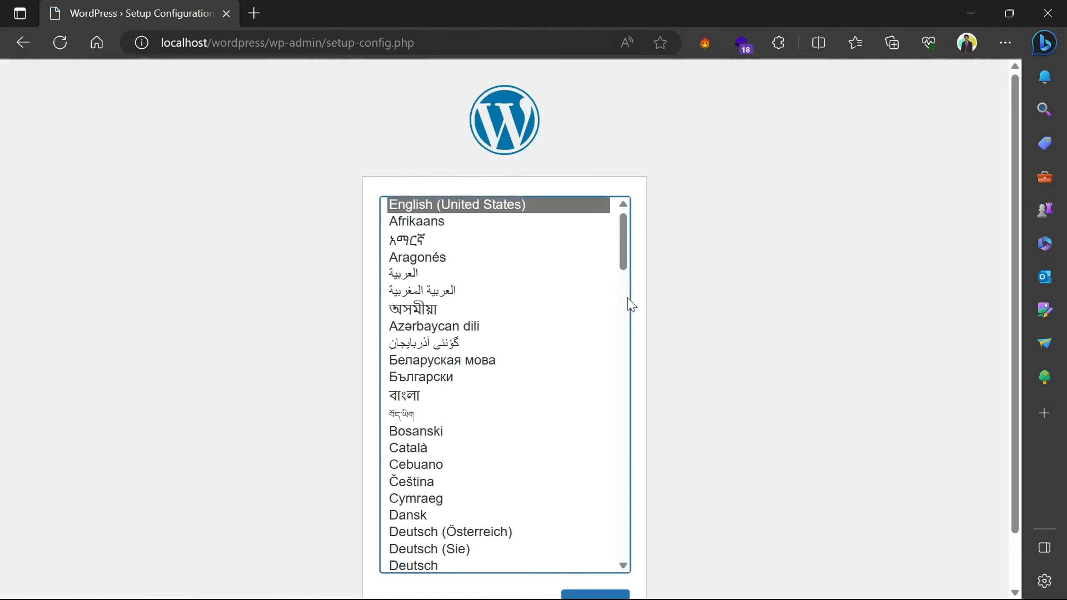
{"action": "scroll", "coordinate": [630, 304], "scroll_direction": "up", "scroll_amount": 3}
{"action": "scroll", "coordinate": [753, 313], "scroll_direction": "down", "scroll_amount": 2}
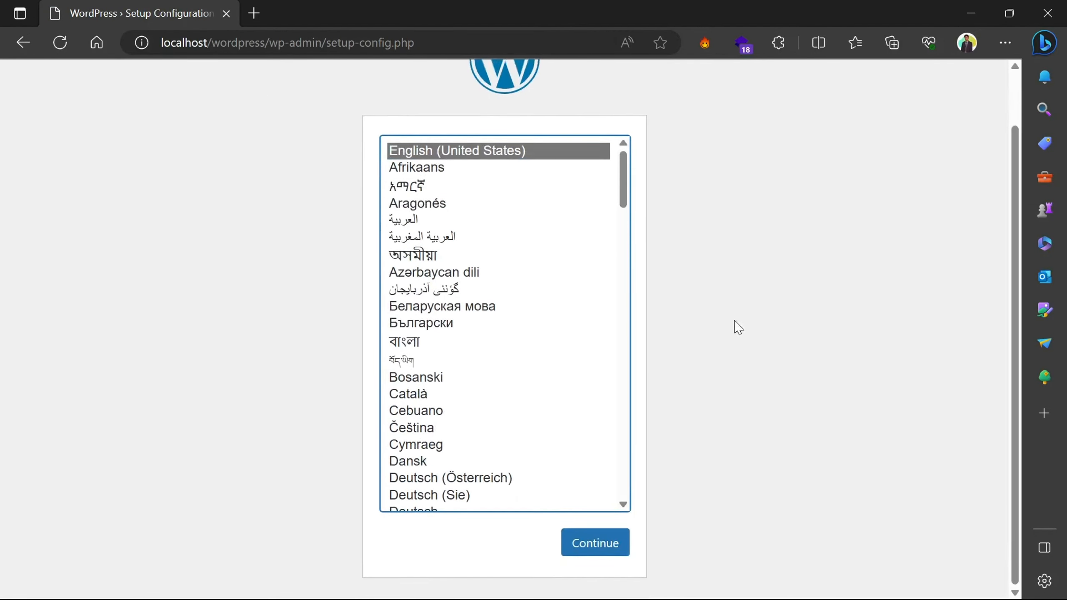
{"action": "left_click", "coordinate": [600, 540]}
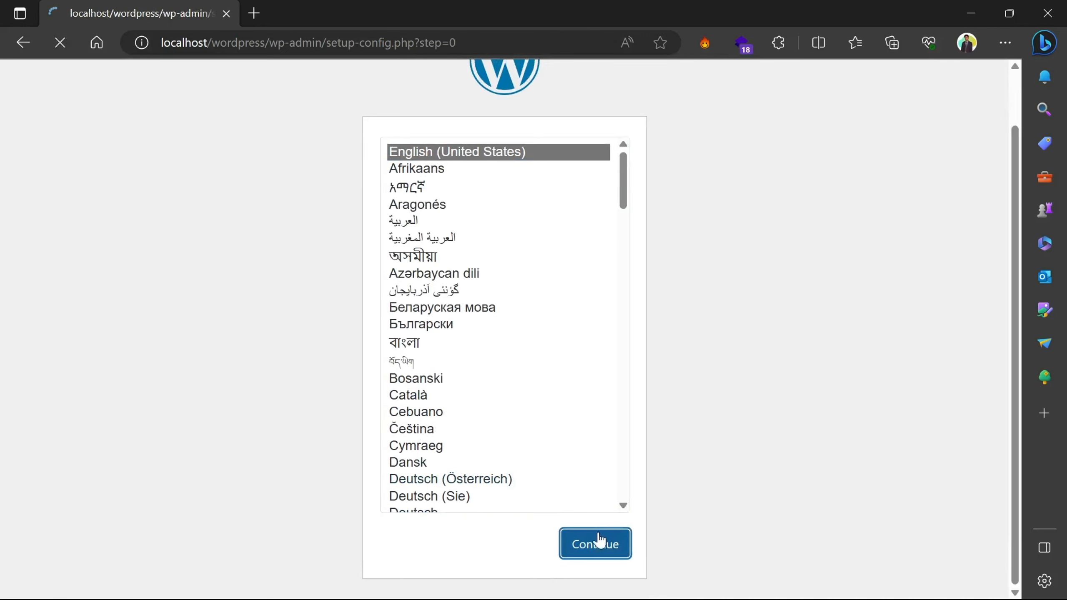